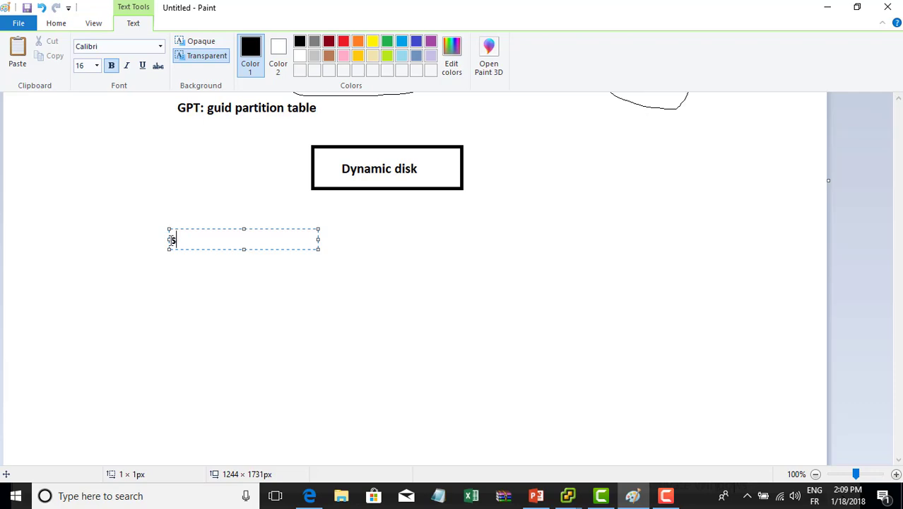
# Complete the heading below the Dynamic disk box so that it reads "1:simple volume".
pyautogui.write('volume')
pyautogui.press('Left')
pyautogui.press('Left')
pyautogui.press('Left')
pyautogui.press('Left')
pyautogui.press('Left')
pyautogui.press('Left')
pyautogui.press('Left')
pyautogui.press('Left')
pyautogui.press('Left')
pyautogui.press('Left')
pyautogui.press('Left')
pyautogui.press('Left')
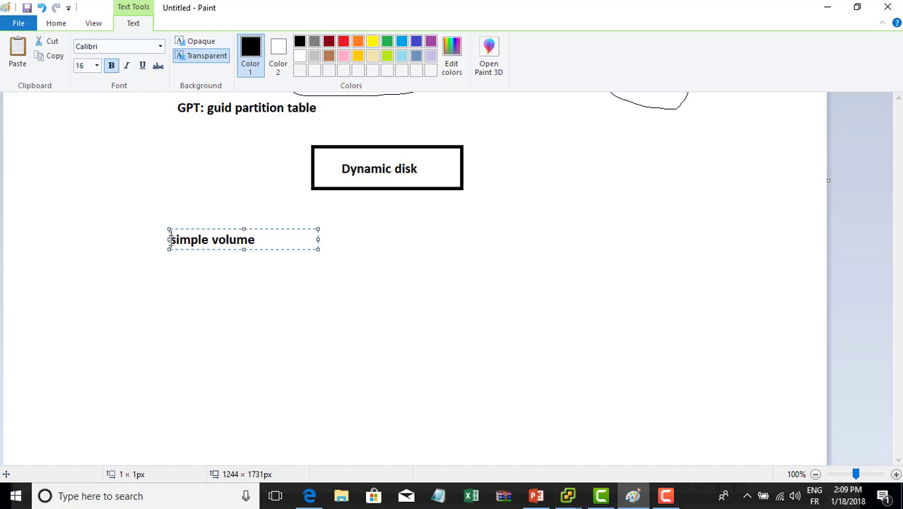
pyautogui.write('1:')
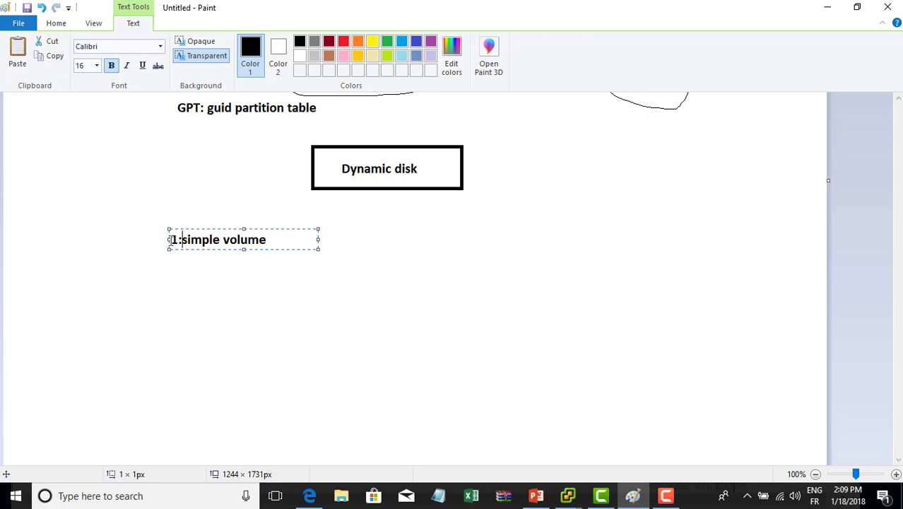
pyautogui.press('Right')
pyautogui.press('Right')
pyautogui.press('Right')
pyautogui.press('Right')
pyautogui.press('Right')
pyautogui.press('Right')
pyautogui.press('Right')
pyautogui.press('Right')
pyautogui.press('Right')
pyautogui.press('Right')
pyautogui.press('Right')
pyautogui.press('Right')
pyautogui.press('Right')
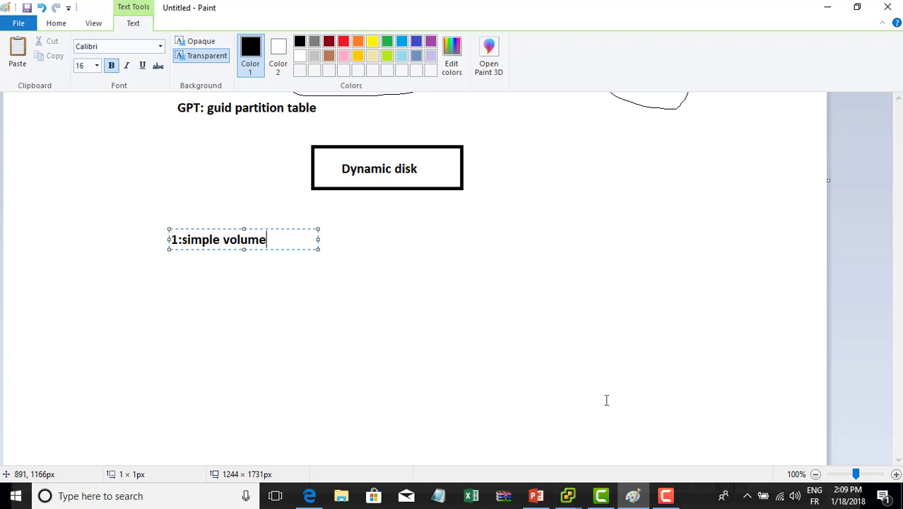
# Switch to the PDC virtual machine and examine the options offered for Disk 0, Disk 1, volume E: and Disk 1's unallocated space.
pyautogui.moveTo(575, 498)
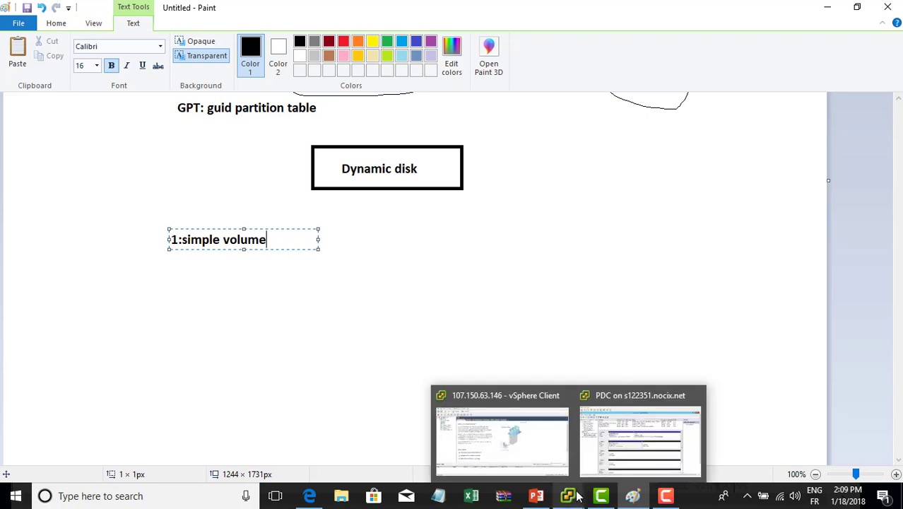
pyautogui.click(641, 432)
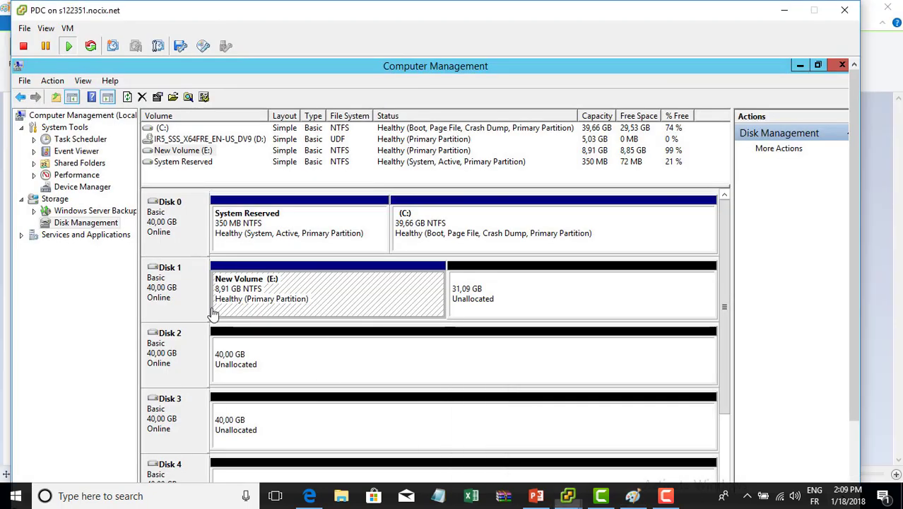
pyautogui.rightClick(168, 233)
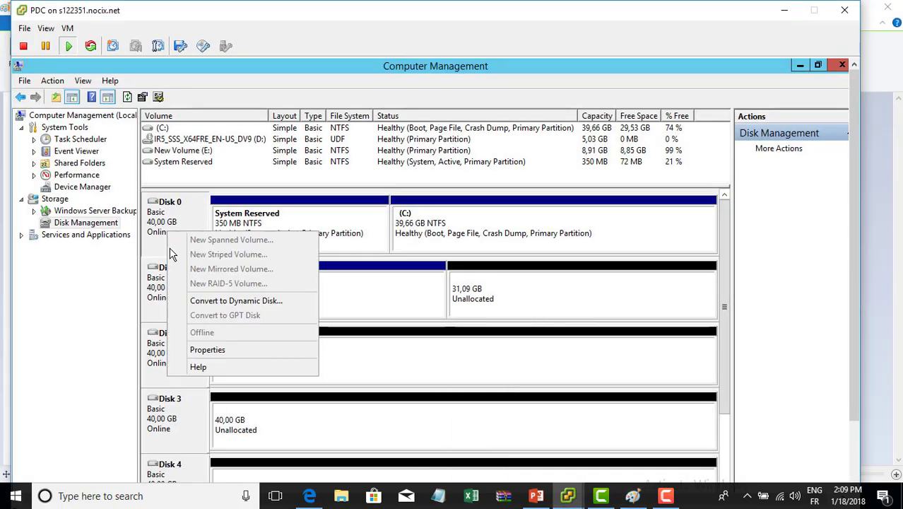
pyautogui.click(153, 300)
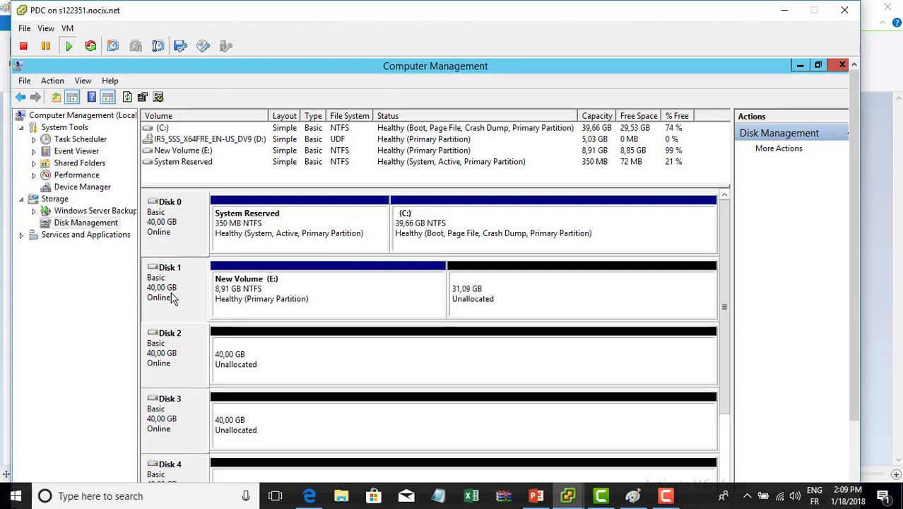
pyautogui.rightClick(173, 298)
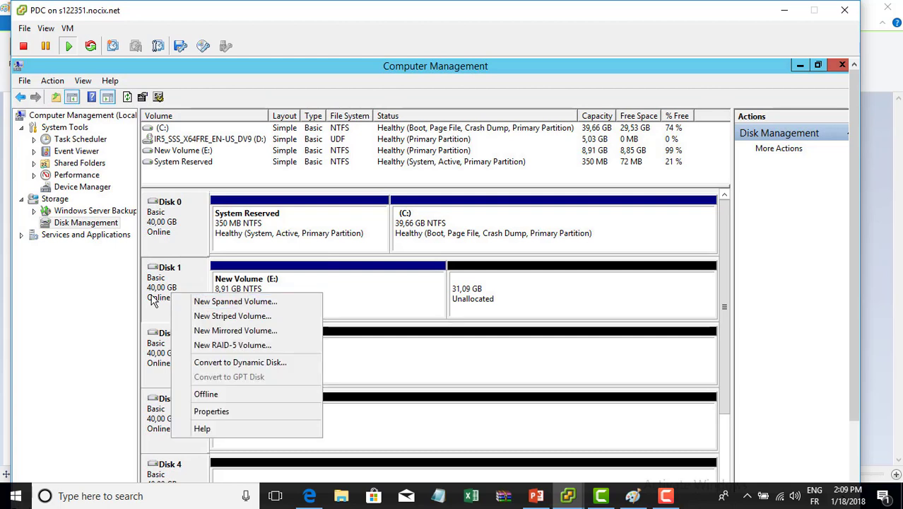
pyautogui.click(371, 294)
pyautogui.rightClick(387, 292)
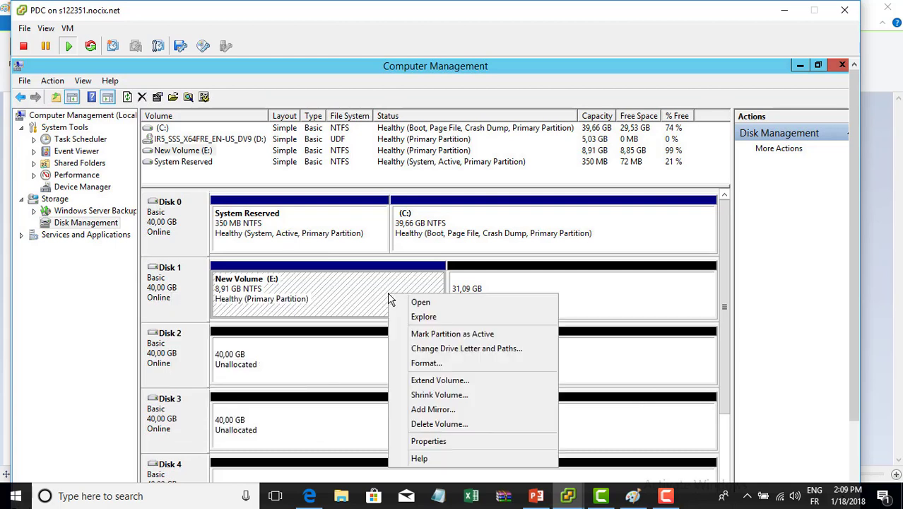
pyautogui.click(512, 290)
pyautogui.rightClick(510, 288)
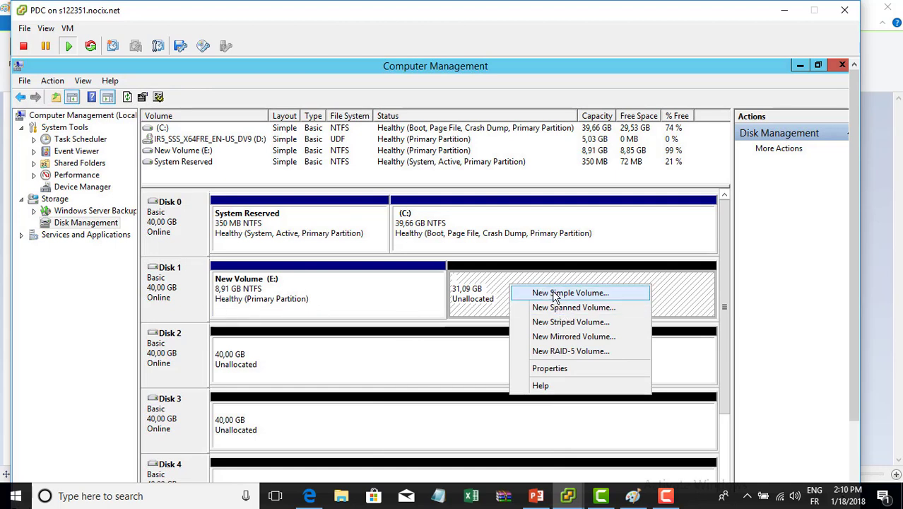
pyautogui.click(169, 288)
pyautogui.rightClick(170, 288)
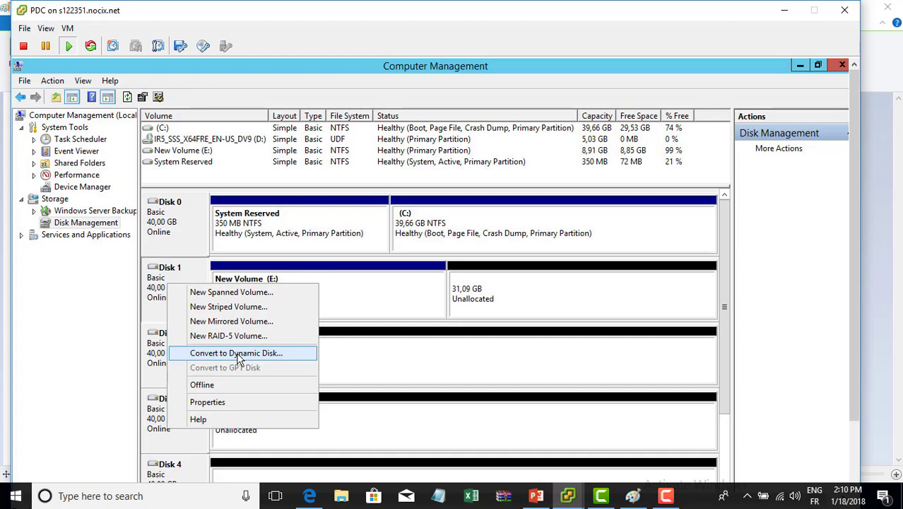
# Switch back to Paint and draw two small squares side by side below the heading, enclosed in a rectangle about 459 × 195 px.
pyautogui.click(535, 496)
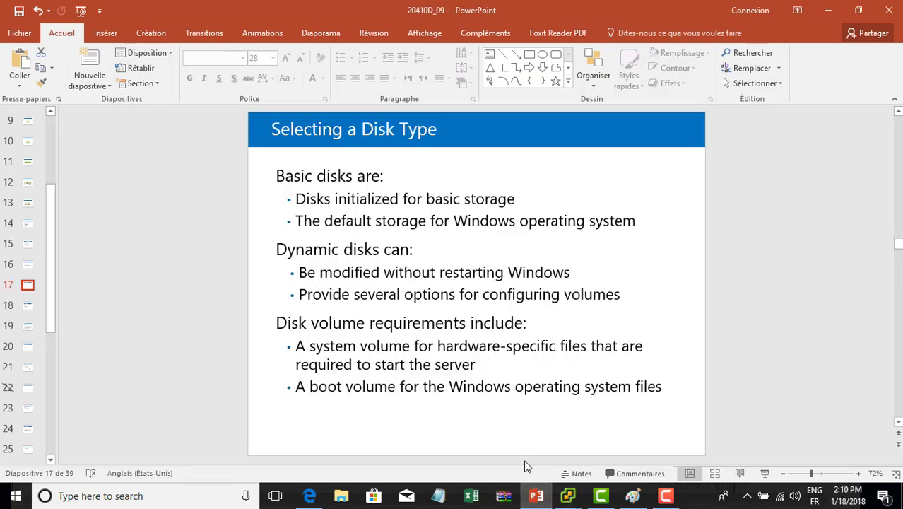
pyautogui.click(632, 495)
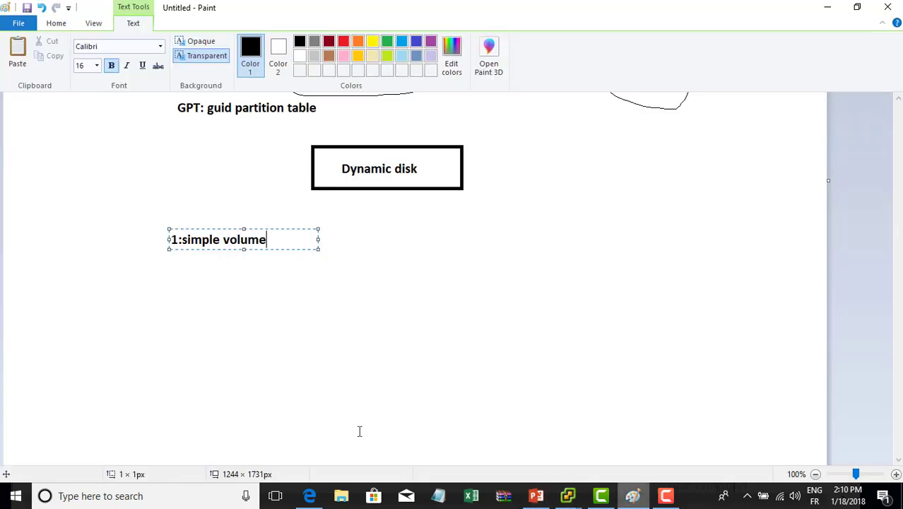
pyautogui.click(179, 216)
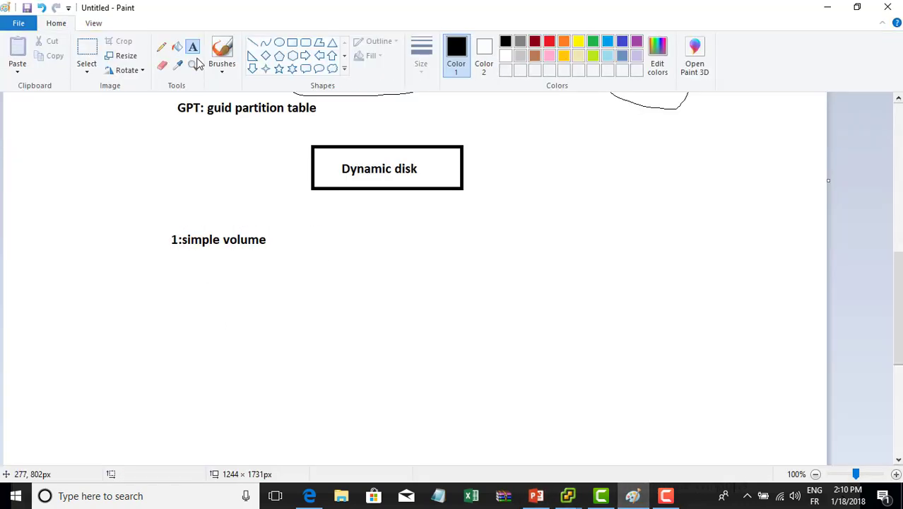
pyautogui.click(294, 46)
pyautogui.moveTo(241, 307); pyautogui.dragTo(301, 361)
pyautogui.click(419, 316)
pyautogui.moveTo(385, 304); pyautogui.dragTo(448, 359)
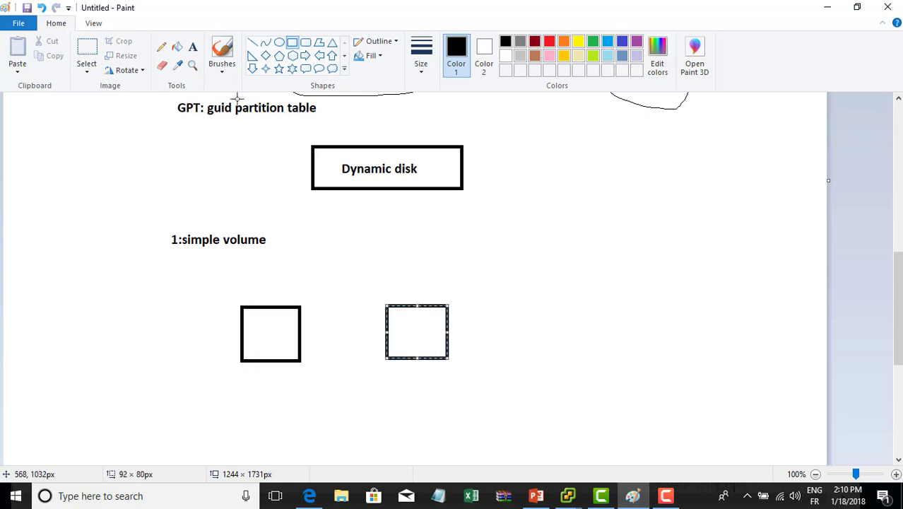
pyautogui.click(291, 43)
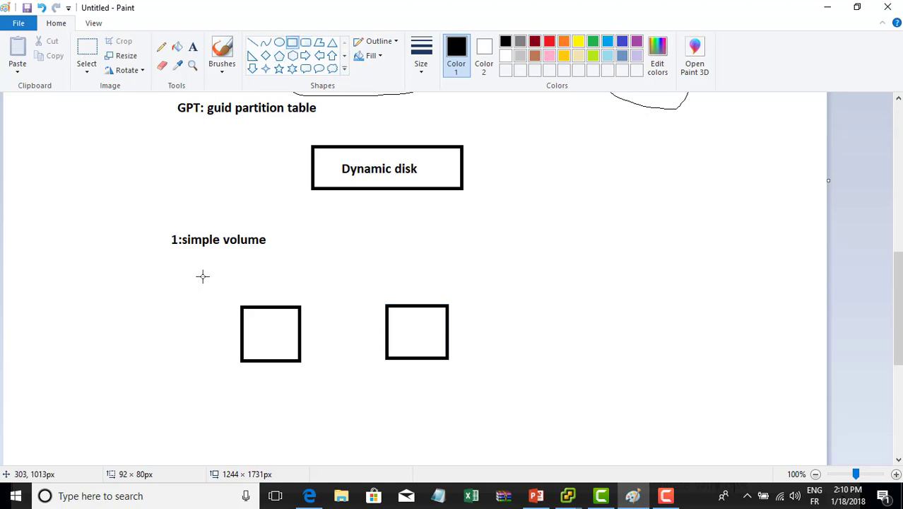
pyautogui.moveTo(198, 268); pyautogui.dragTo(503, 397)
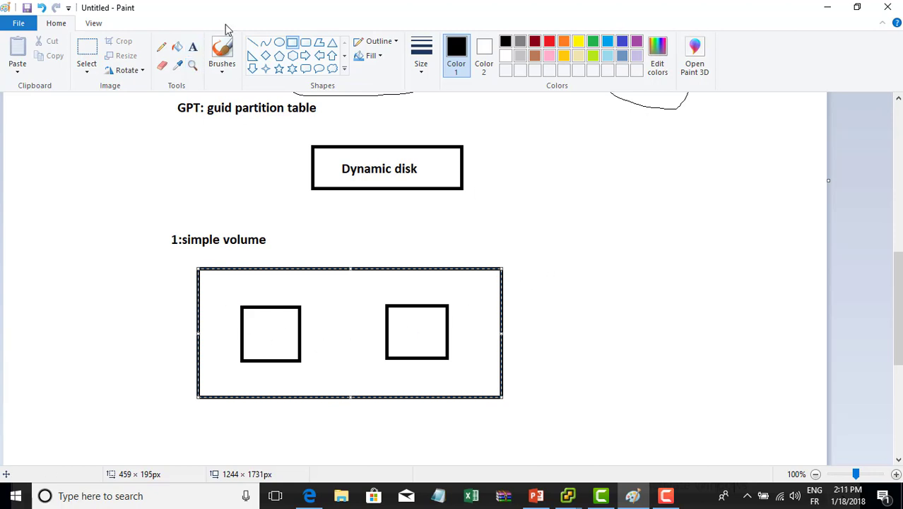
# Label the first small square "disk 1".
pyautogui.click(195, 46)
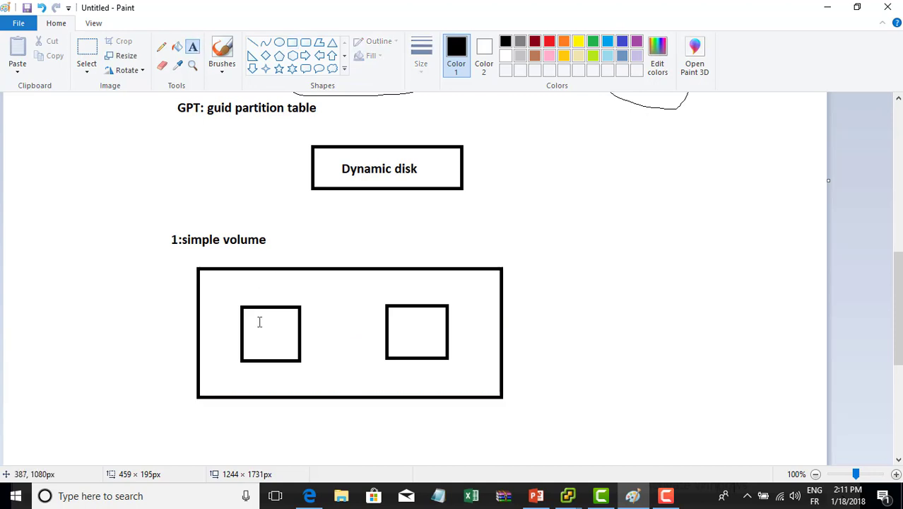
pyautogui.click(258, 319)
pyautogui.write('disck')
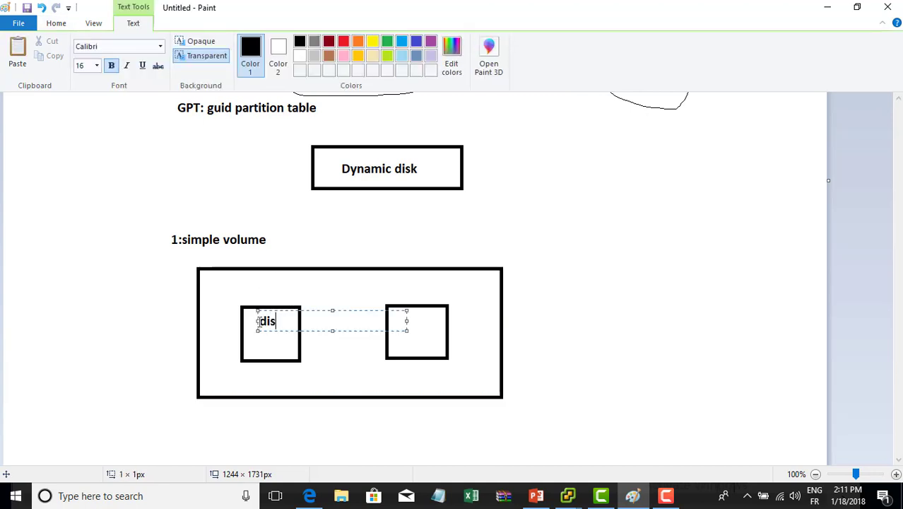
pyautogui.press('Left')
pyautogui.hotkey('shift', 'Left')
pyautogui.press('Delete')
pyautogui.click(288, 318)
pyautogui.write('1')
# Copy the "disk 1" label into the second small square, change it to "disk 2" and position it inside the square.
pyautogui.hotkey('ctrl', 'a')
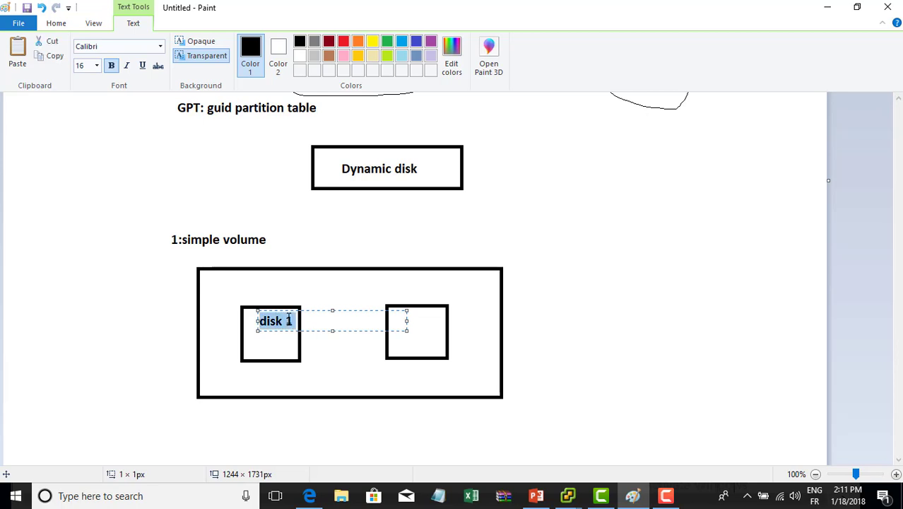
pyautogui.click(425, 320)
pyautogui.click(424, 313)
pyautogui.hotkey('ctrl', 'v')
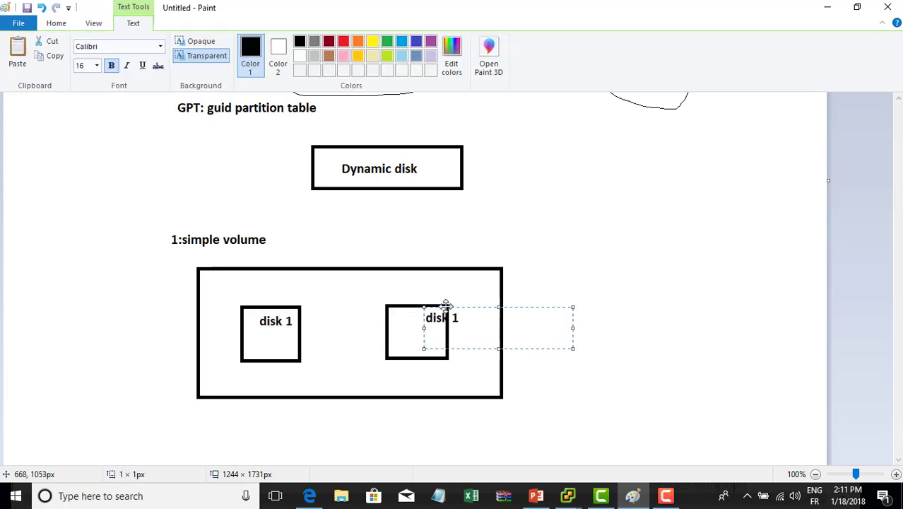
pyautogui.moveTo(442, 308); pyautogui.dragTo(397, 317)
pyautogui.click(426, 324)
pyautogui.press('BackSpace')
pyautogui.write('2')
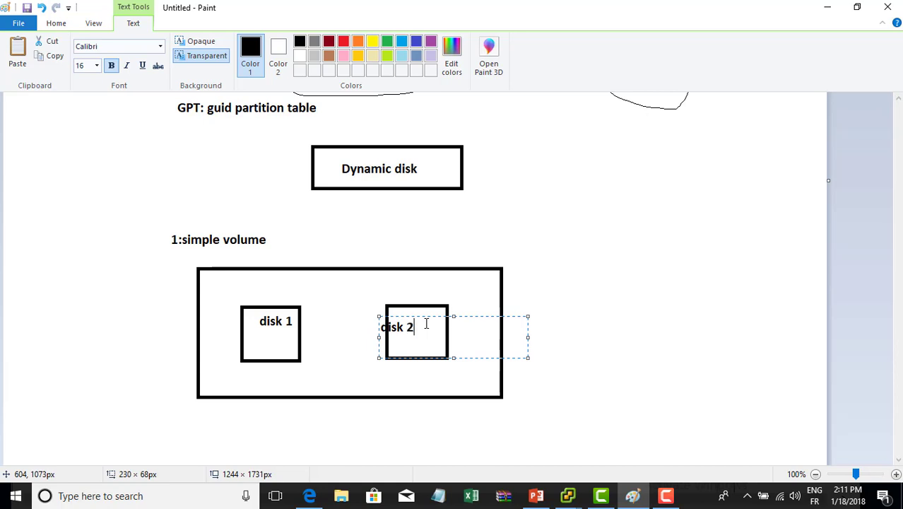
pyautogui.moveTo(434, 316); pyautogui.dragTo(453, 313)
# Add the label "volume" inside the large rectangle, above the two squares.
pyautogui.click(274, 279)
pyautogui.write('volume')
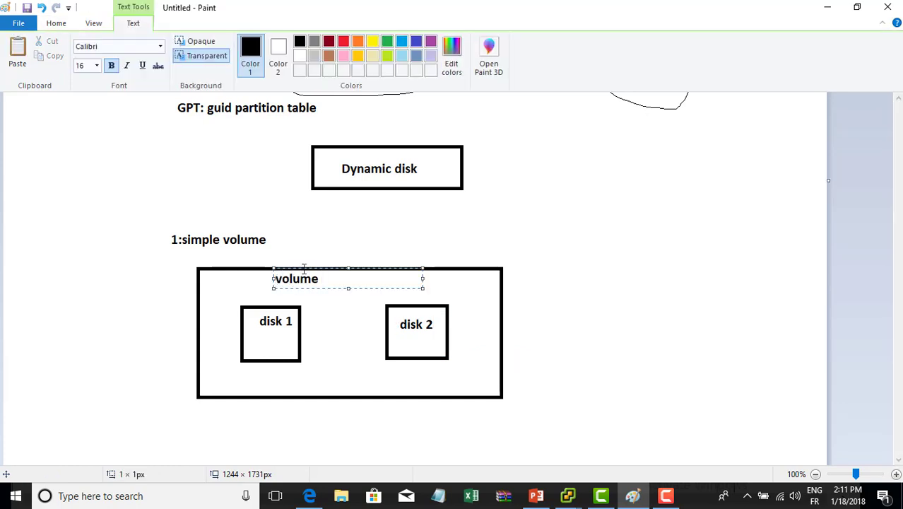
pyautogui.click(401, 324)
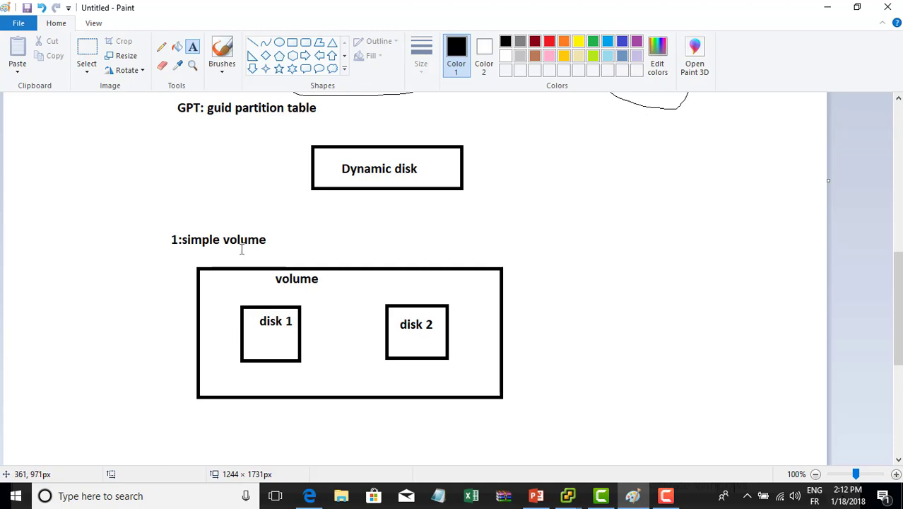
# Switch to the PDC virtual machine and convert Disk 2 to a dynamic disk.
pyautogui.moveTo(897, 308)
pyautogui.mouseDown()
pyautogui.moveTo(898, 351)
pyautogui.moveTo(897, 337)
pyautogui.mouseUp()
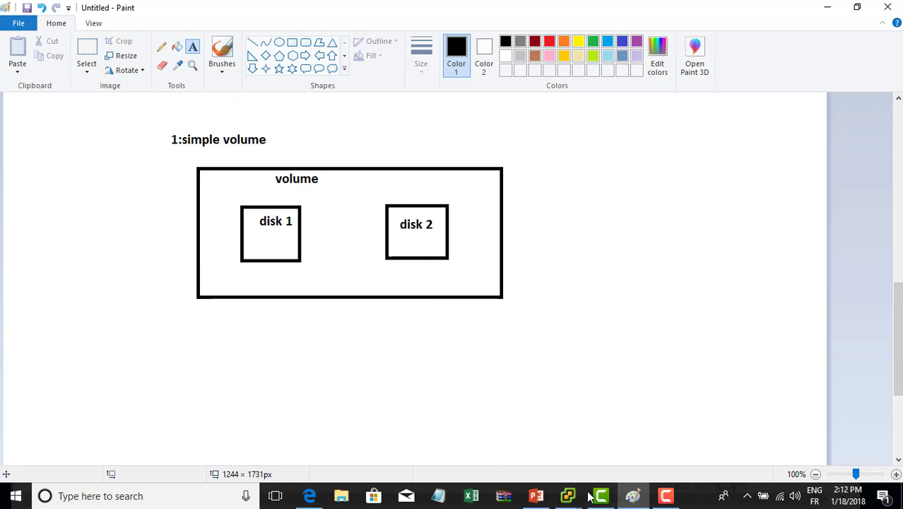
pyautogui.moveTo(568, 495)
pyautogui.click(631, 424)
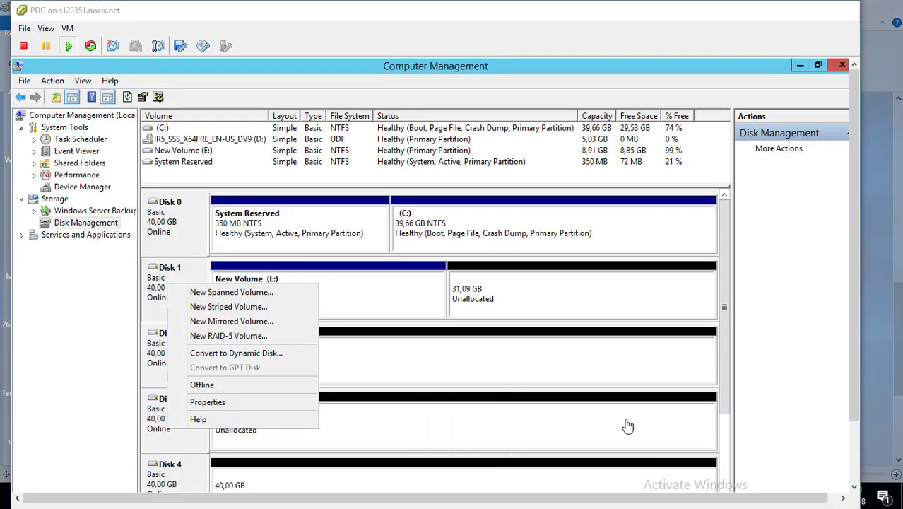
pyautogui.click(192, 276)
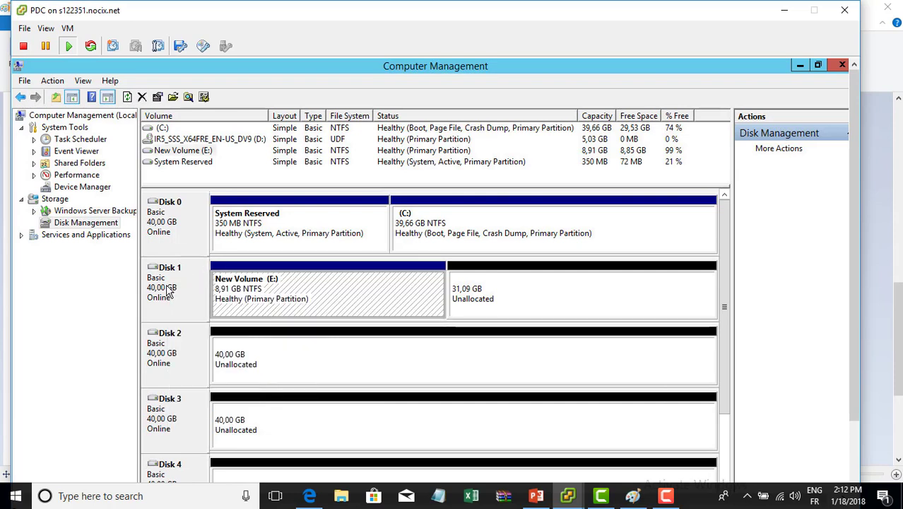
pyautogui.rightClick(167, 353)
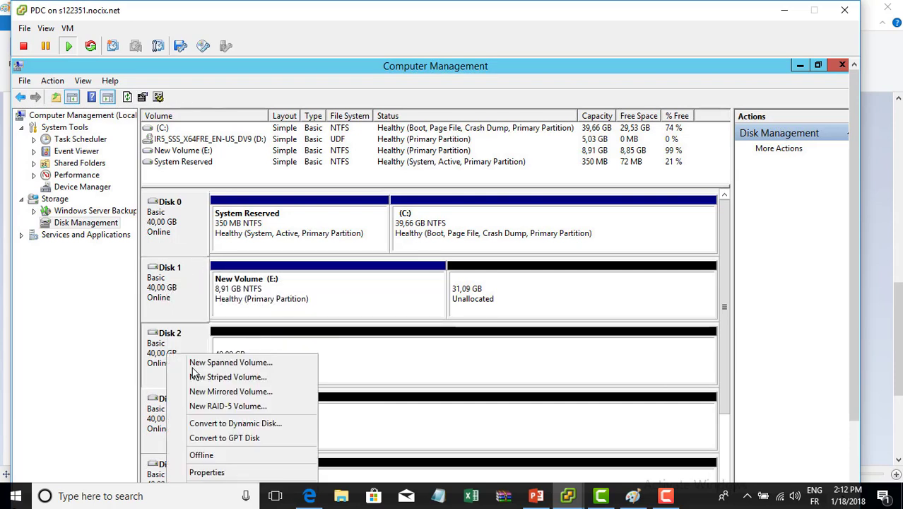
pyautogui.click(235, 423)
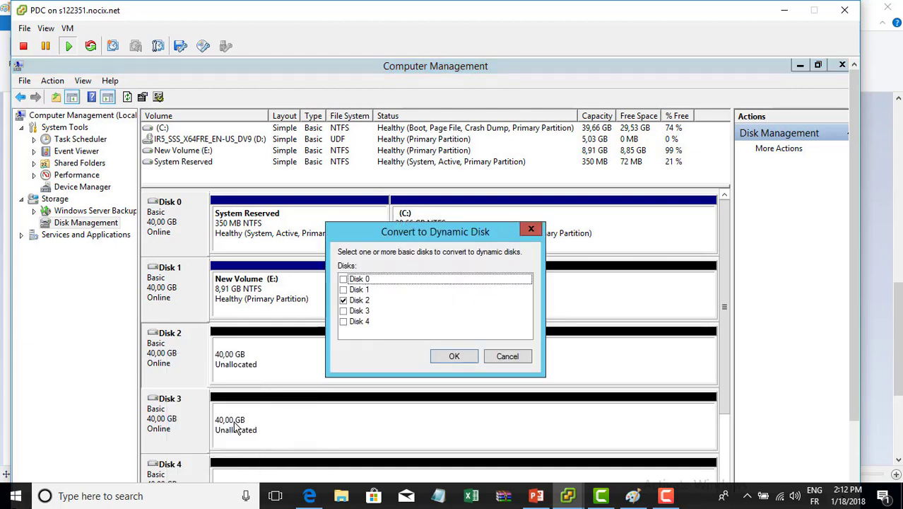
pyautogui.click(456, 356)
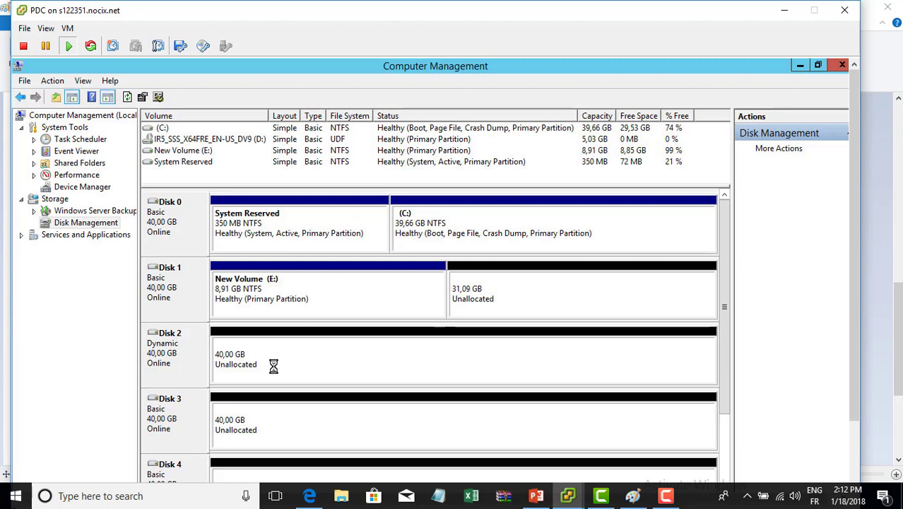
# Walk through the New Simple Volume wizard for Disk 2's unallocated space up to the format settings, and cancel it.
pyautogui.click(164, 351)
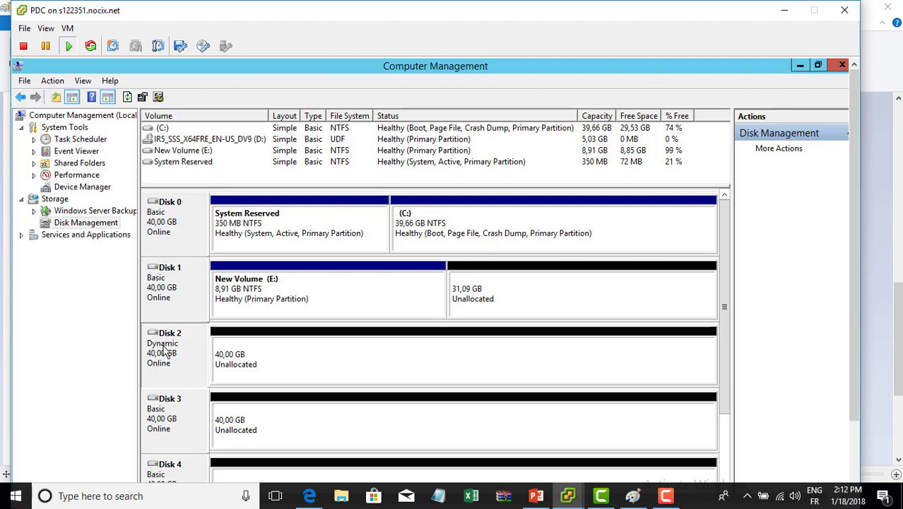
pyautogui.rightClick(253, 360)
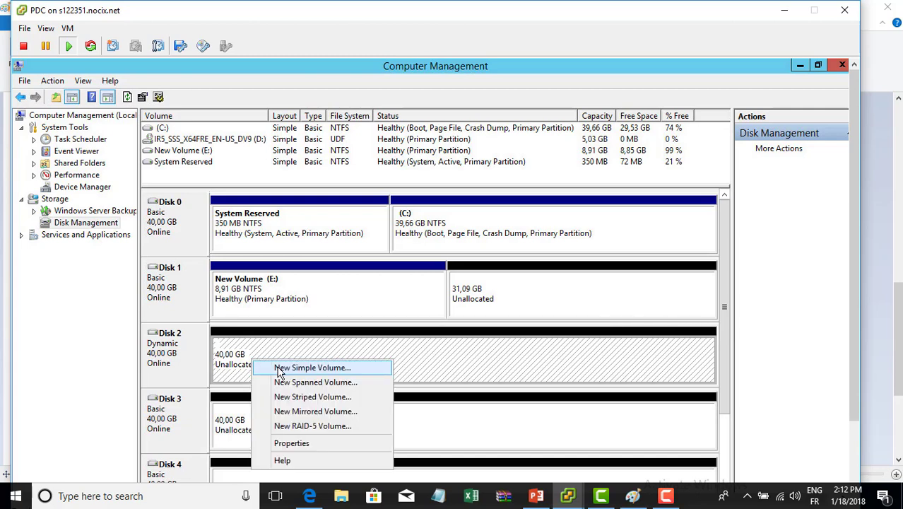
pyautogui.click(281, 370)
pyautogui.click(398, 364)
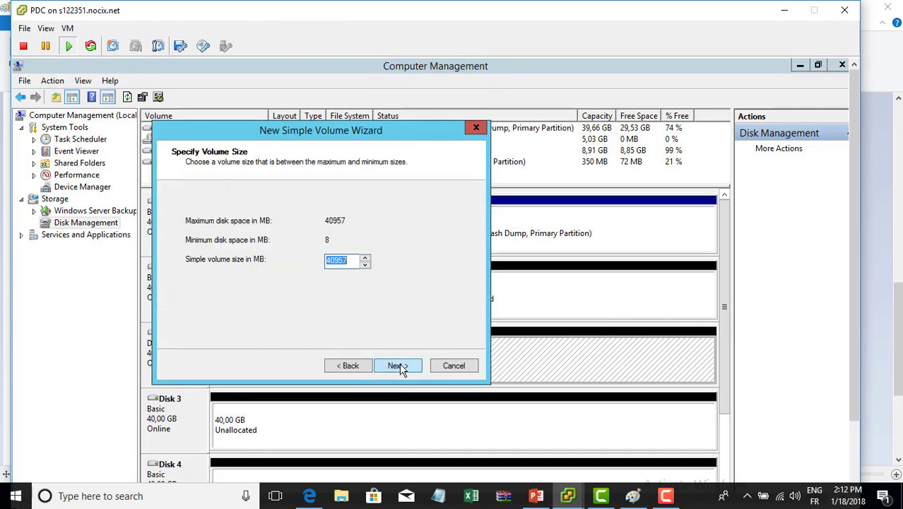
pyautogui.click(398, 365)
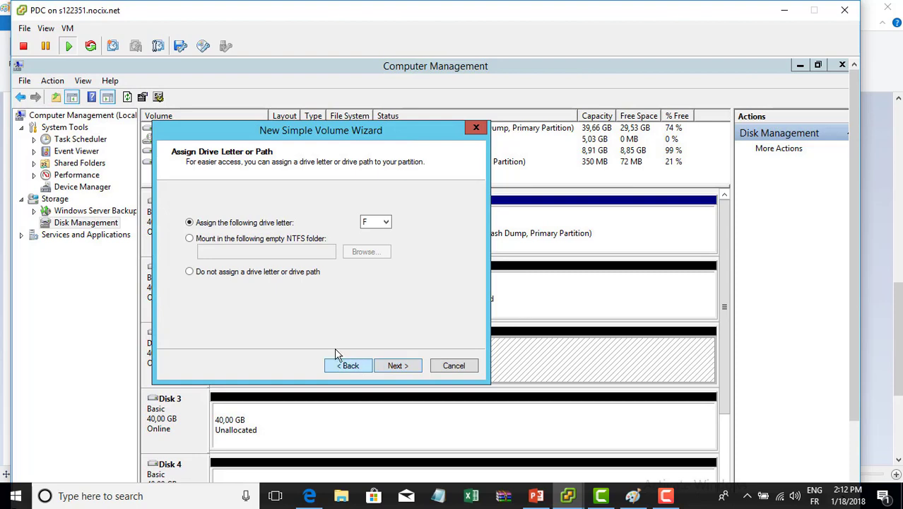
pyautogui.click(391, 366)
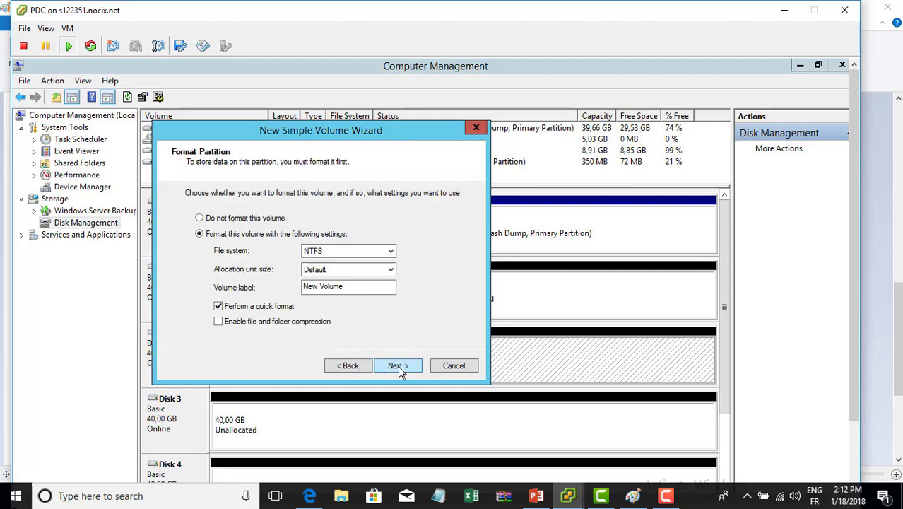
pyautogui.click(454, 365)
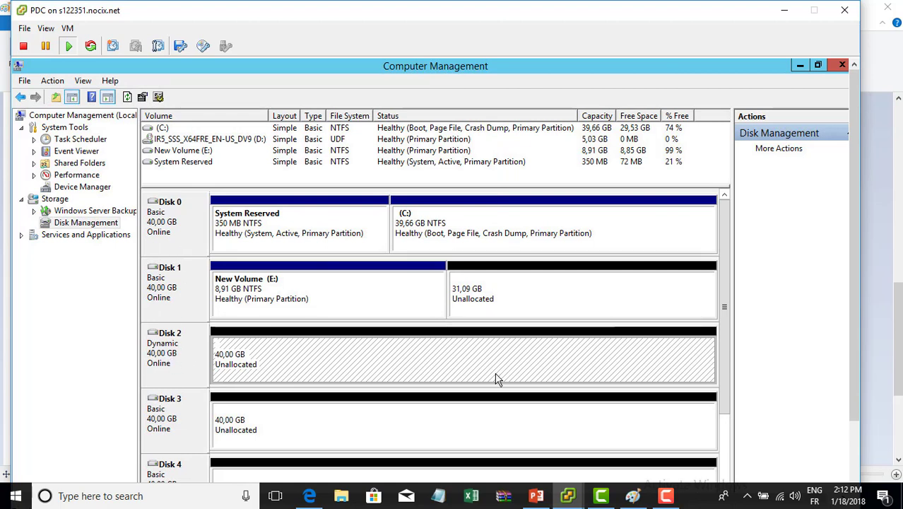
# Switch to Paint and add the heading "2: spanned volume" below the simple volume diagram.
pyautogui.click(632, 495)
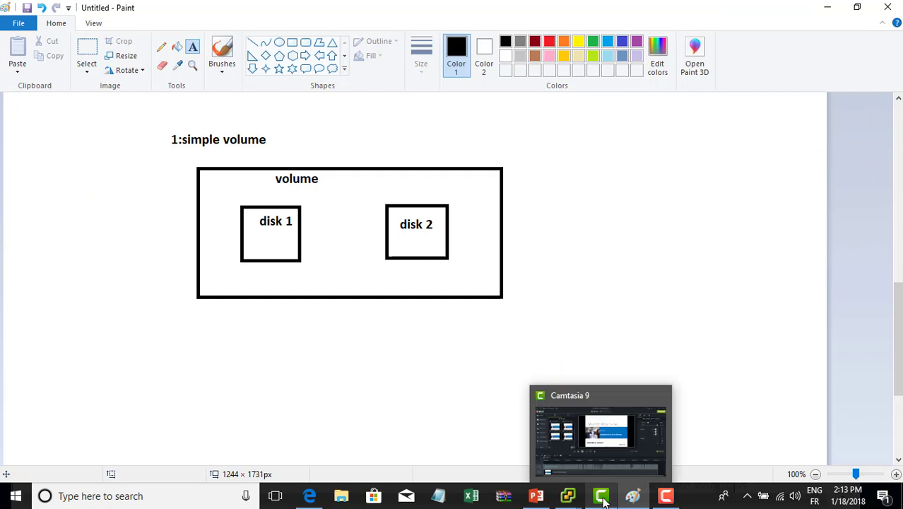
pyautogui.click(357, 389)
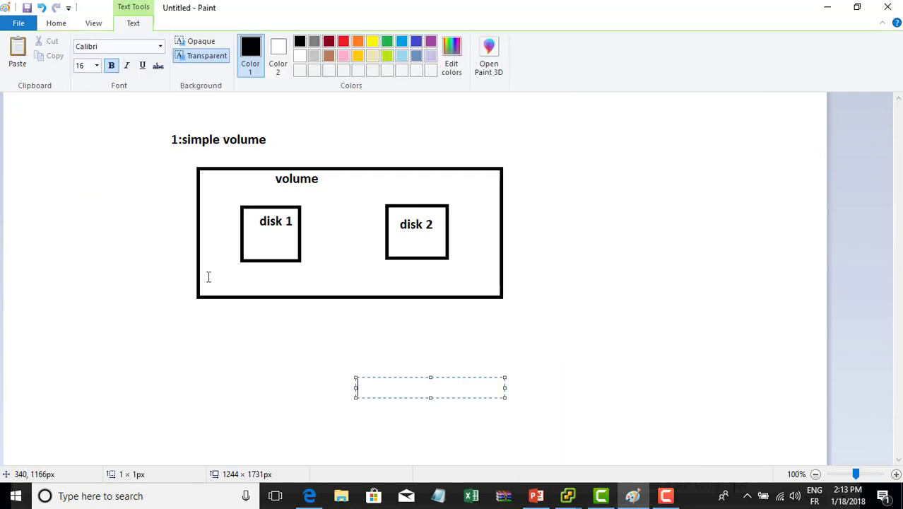
pyautogui.click(155, 319)
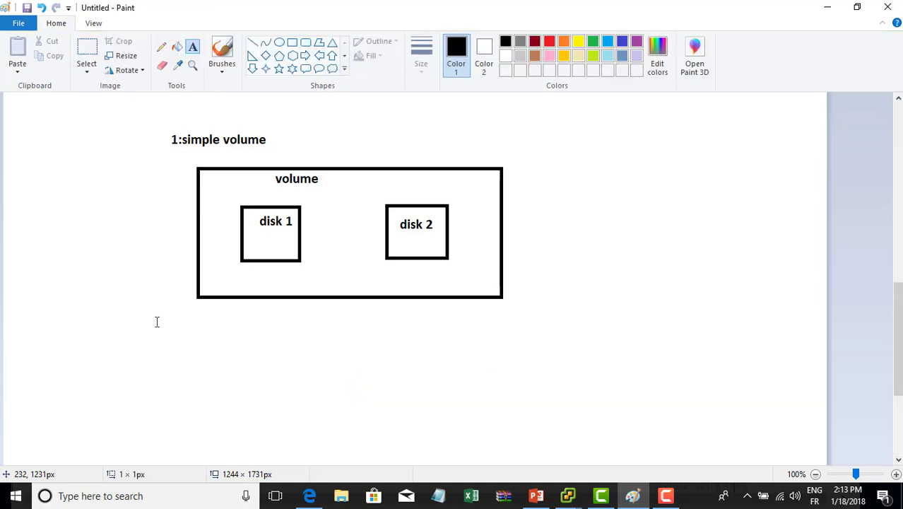
pyautogui.click(157, 321)
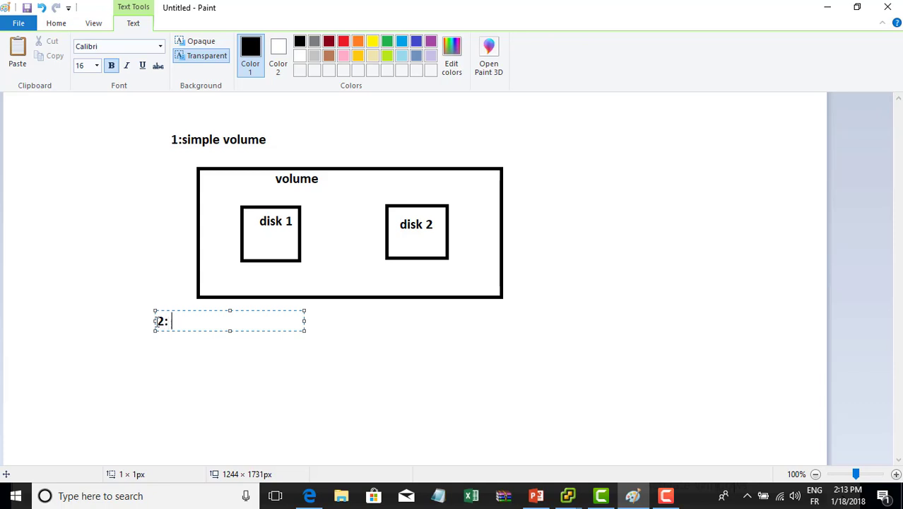
pyautogui.write('panned vol')
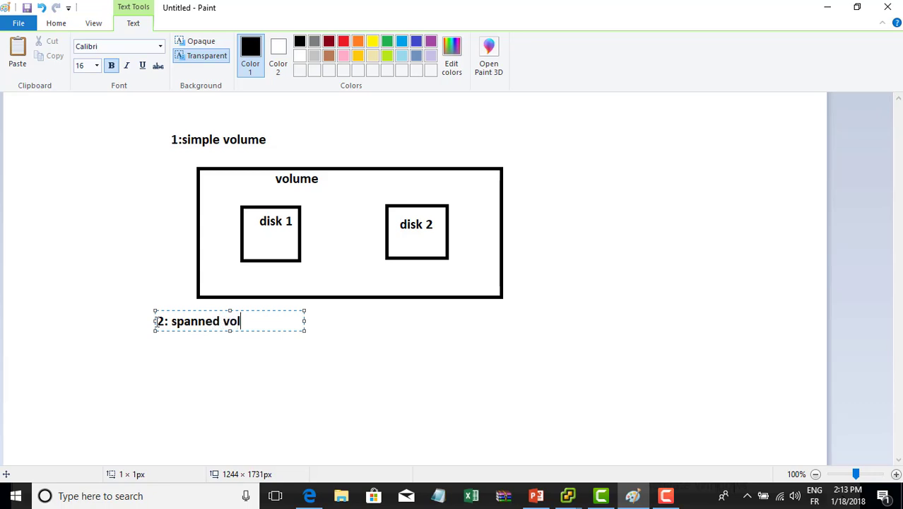
pyautogui.write('ume')
pyautogui.click(347, 322)
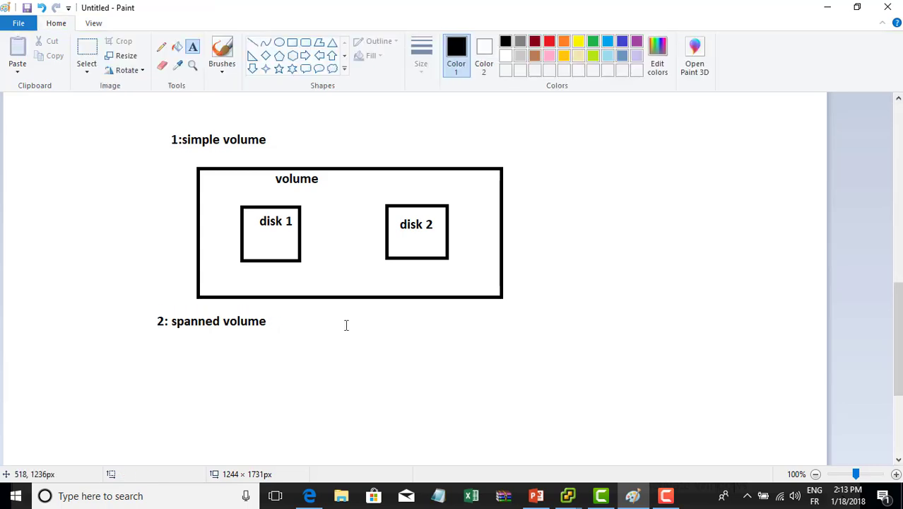
# Draw three tall rectangles side by side under the spanned volume heading and enclose them in a rectangle about 528 × 194 px.
pyautogui.click(293, 43)
pyautogui.moveTo(238, 349); pyautogui.dragTo(291, 450)
pyautogui.moveTo(343, 344); pyautogui.dragTo(389, 446)
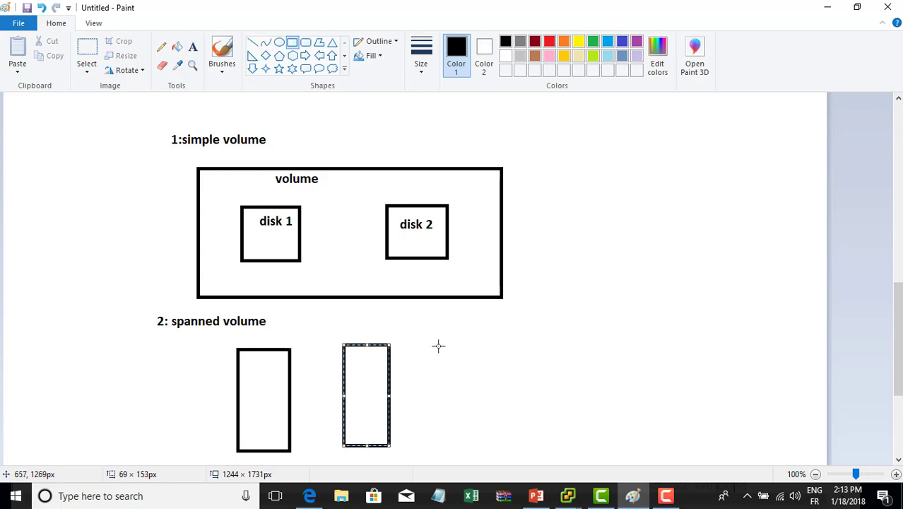
pyautogui.moveTo(437, 339); pyautogui.dragTo(483, 450)
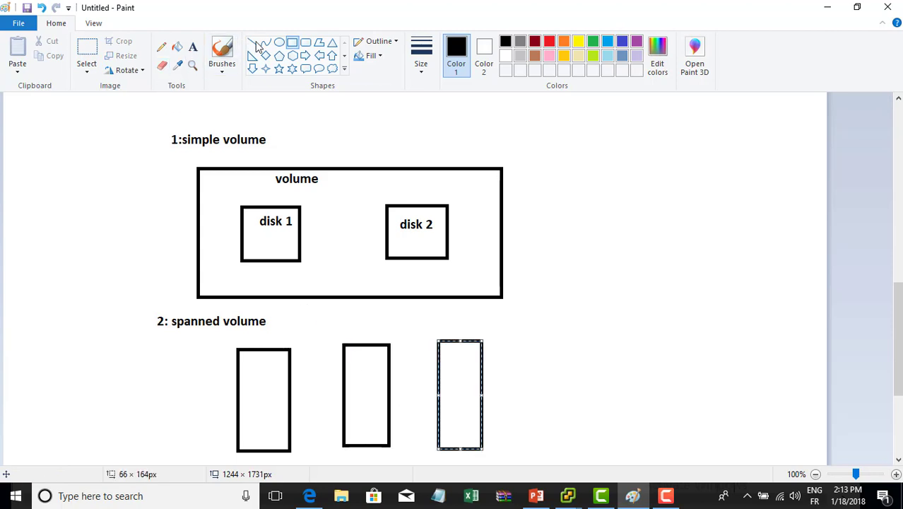
pyautogui.click(263, 298)
pyautogui.moveTo(216, 335); pyautogui.dragTo(565, 463)
# Label the first tall rectangle "disk 1" and copy the label text.
pyautogui.click(193, 46)
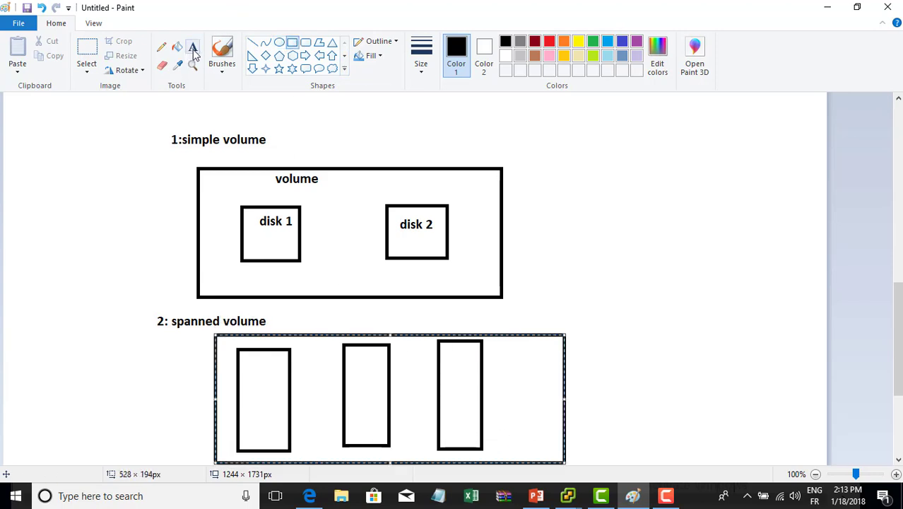
pyautogui.click(248, 364)
pyautogui.write('disk 1')
pyautogui.hotkey('ctrl', 'a')
pyautogui.hotkey('ctrl', 'c')
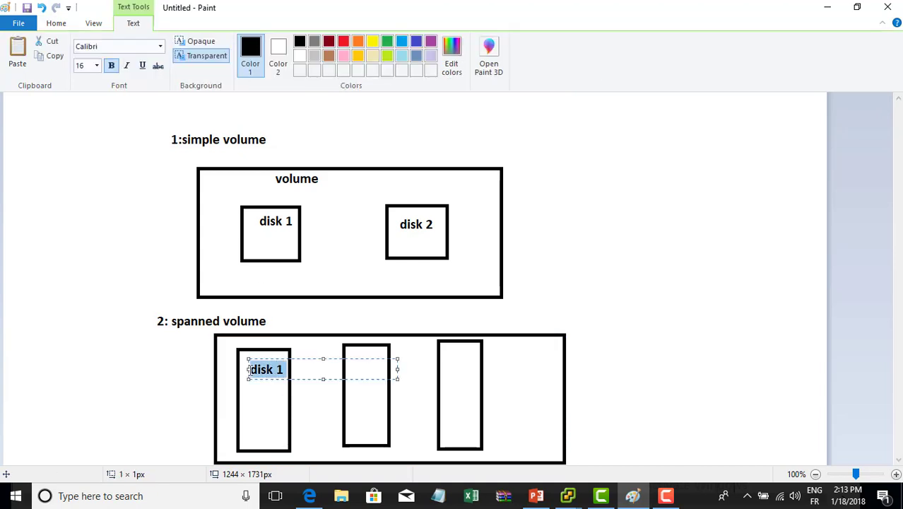
pyautogui.click(373, 382)
# Paste the copied label into the second tall rectangle, change it to "disk 2" and position it inside the shape.
pyautogui.click(361, 364)
pyautogui.hotkey('ctrl', 'v')
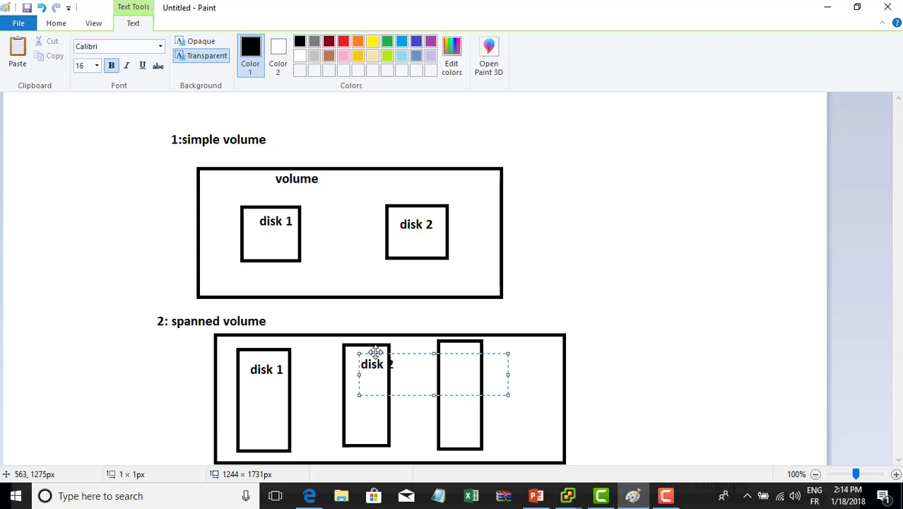
pyautogui.moveTo(371, 354); pyautogui.dragTo(362, 355)
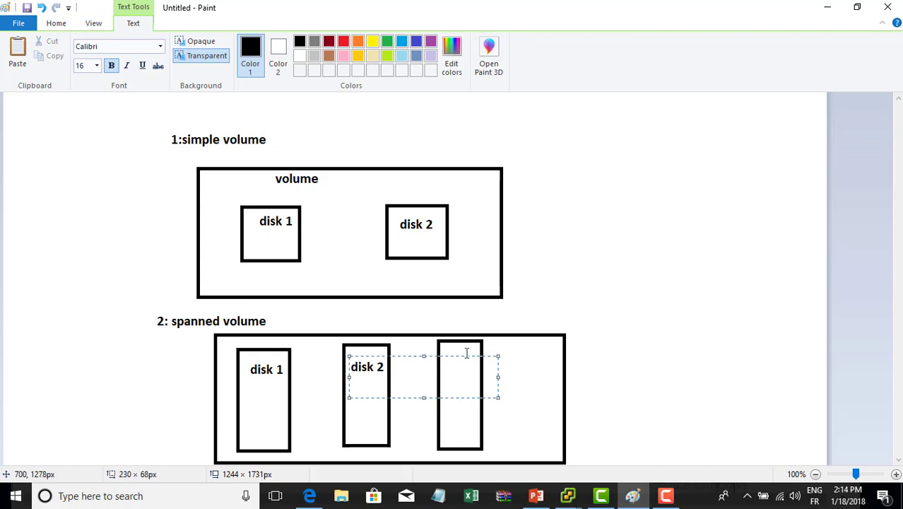
pyautogui.click(475, 461)
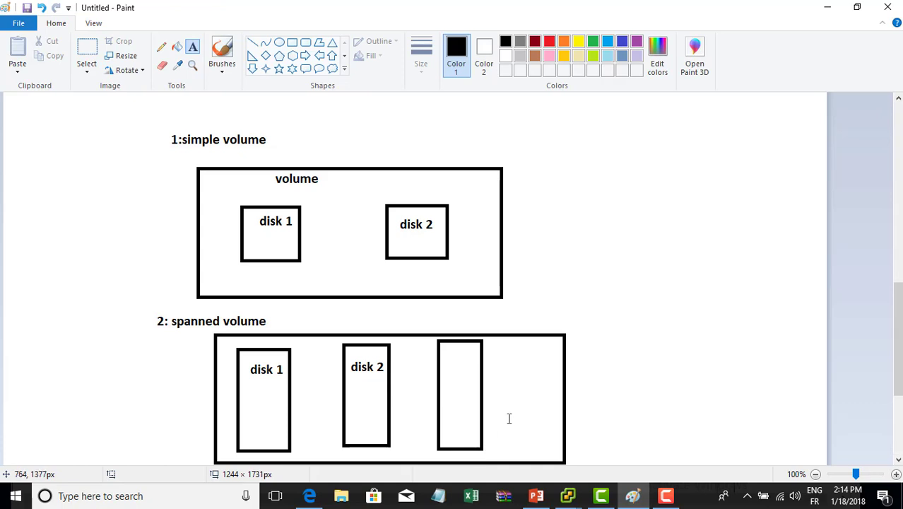
# Paste the copied label into the third tall rectangle, change it to "disk 3" and position it inside the shape.
pyautogui.click(455, 357)
pyautogui.hotkey('ctrl', 'v')
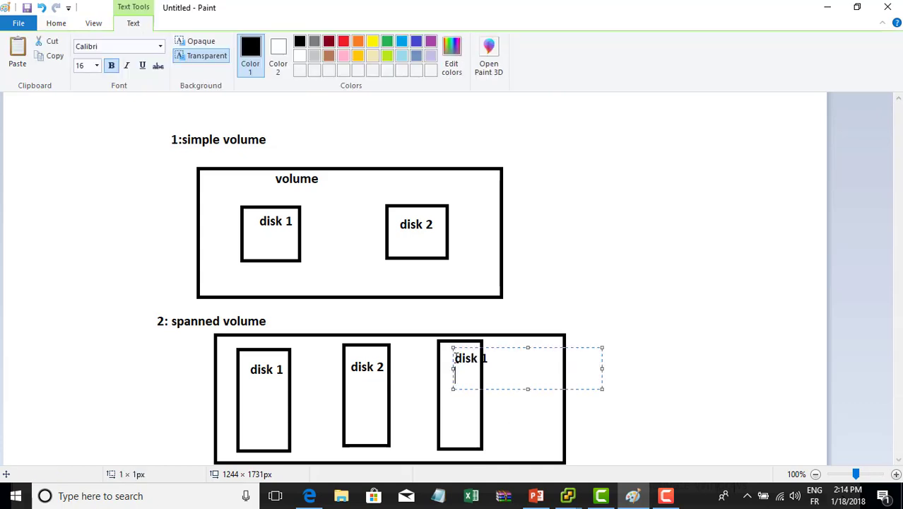
pyautogui.moveTo(469, 347); pyautogui.dragTo(458, 352)
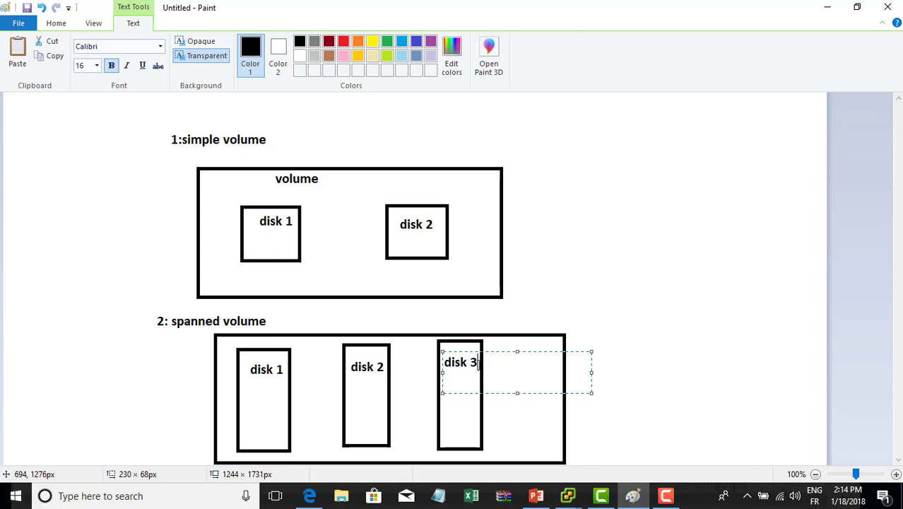
pyautogui.click(534, 317)
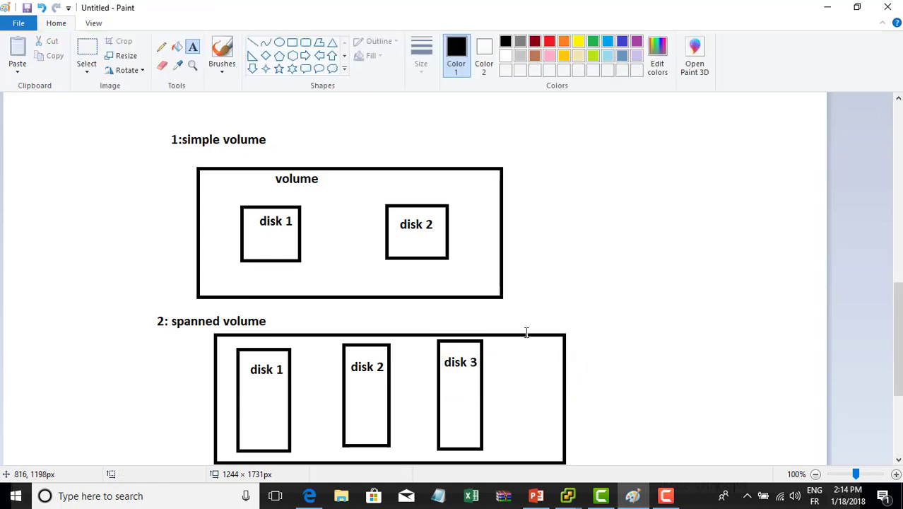
# Add the label "volume" inside the enclosing rectangle, beside the disk 3 shape.
pyautogui.click(500, 359)
pyautogui.write('volu')
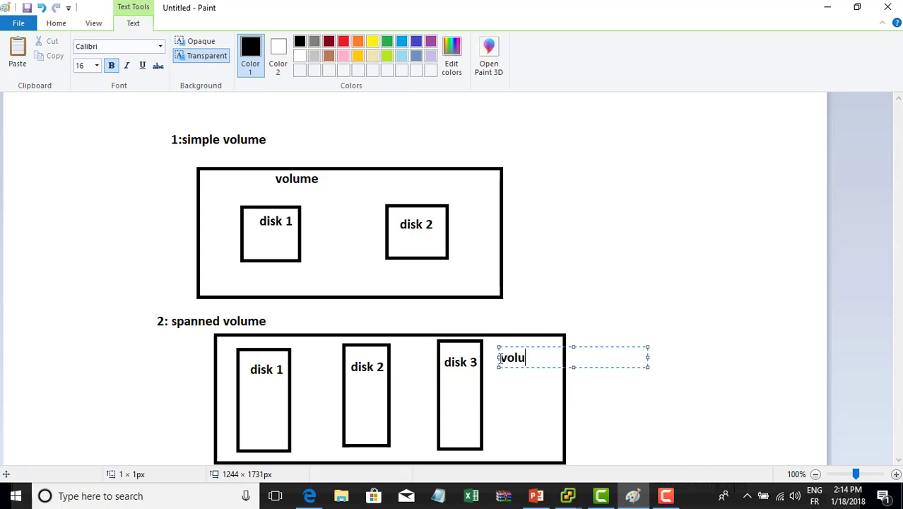
pyautogui.write('me')
pyautogui.click(547, 335)
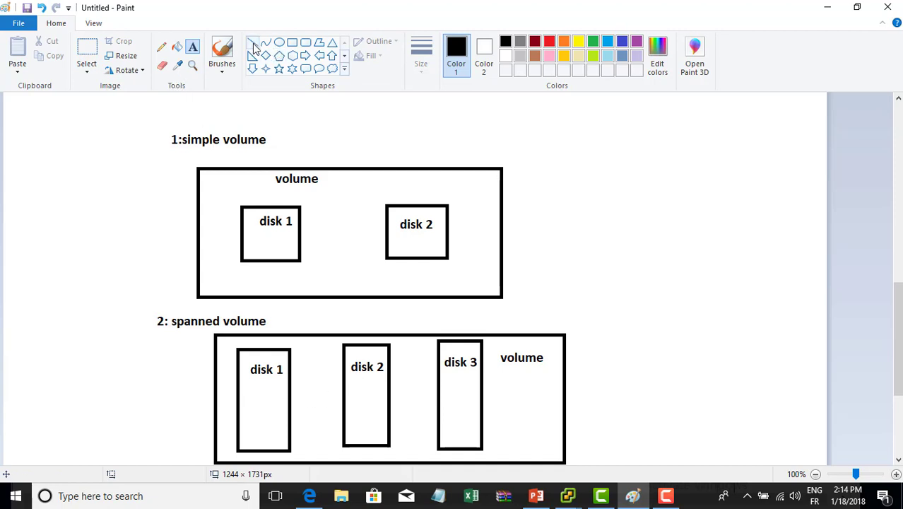
# Write the numbers 1, 2 and 3 one below another inside the spanned volume's disk 1 shape.
pyautogui.click(254, 393)
pyautogui.write('2')
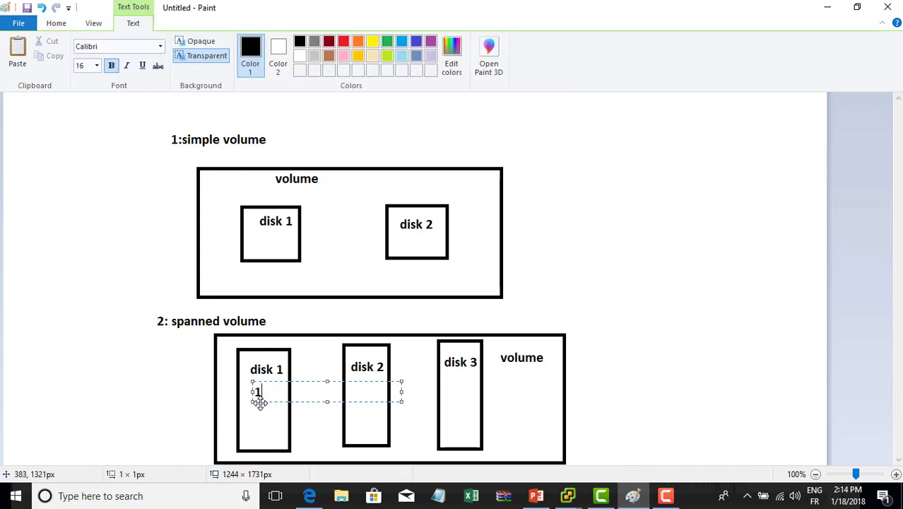
pyautogui.click(256, 405)
pyautogui.click(258, 406)
pyautogui.write('2')
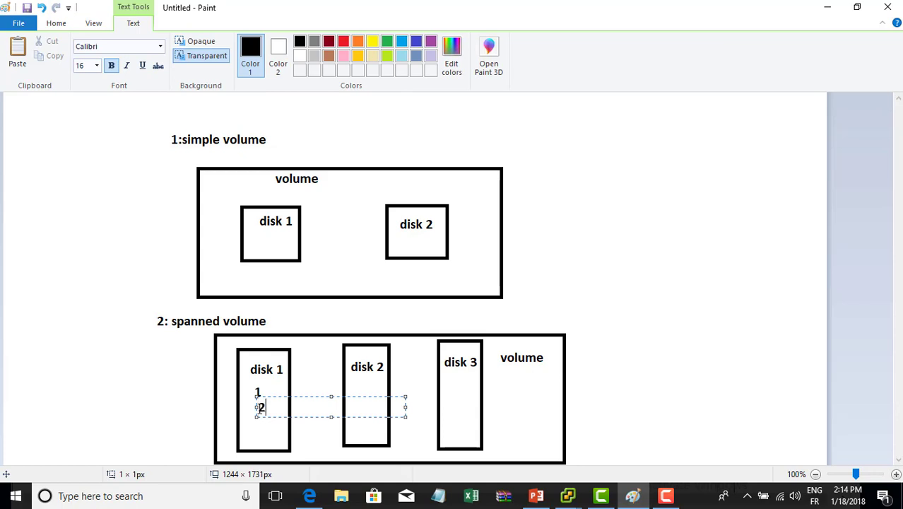
pyautogui.click(257, 422)
pyautogui.click(258, 423)
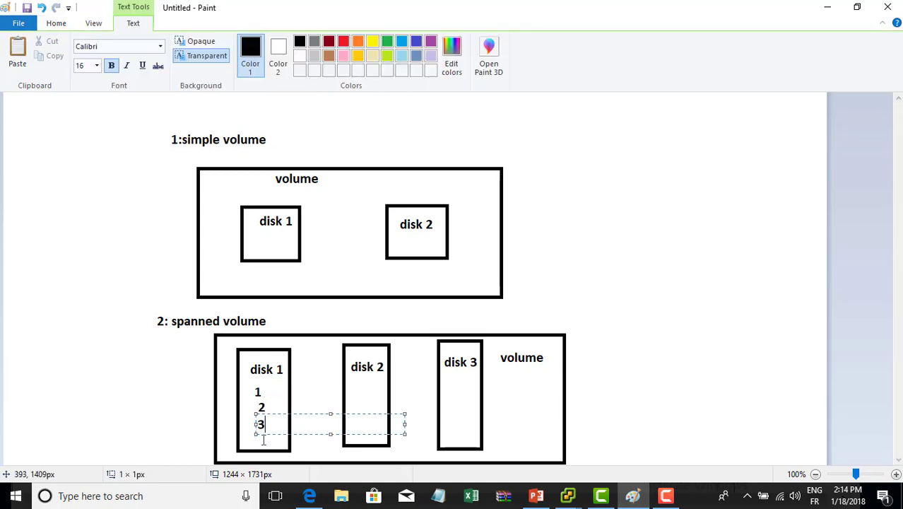
pyautogui.click(294, 415)
# Write the numbers 4, 5, 6 and 7 one below another inside the spanned volume's disk 2 shape.
pyautogui.click(362, 381)
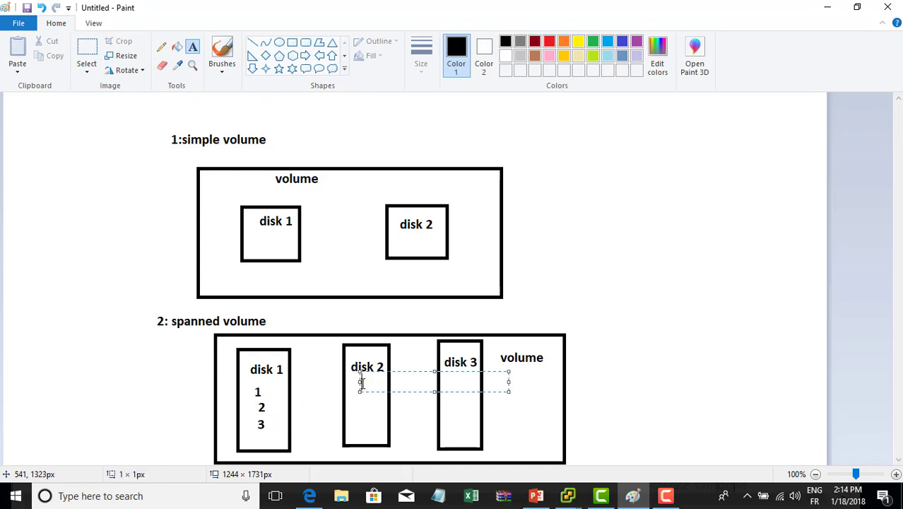
pyautogui.write('4')
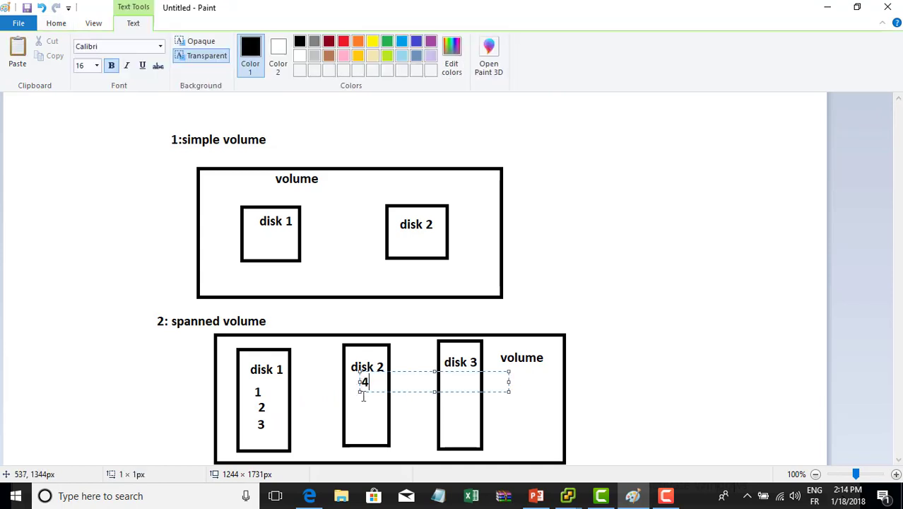
pyautogui.click(366, 385)
pyautogui.click(367, 386)
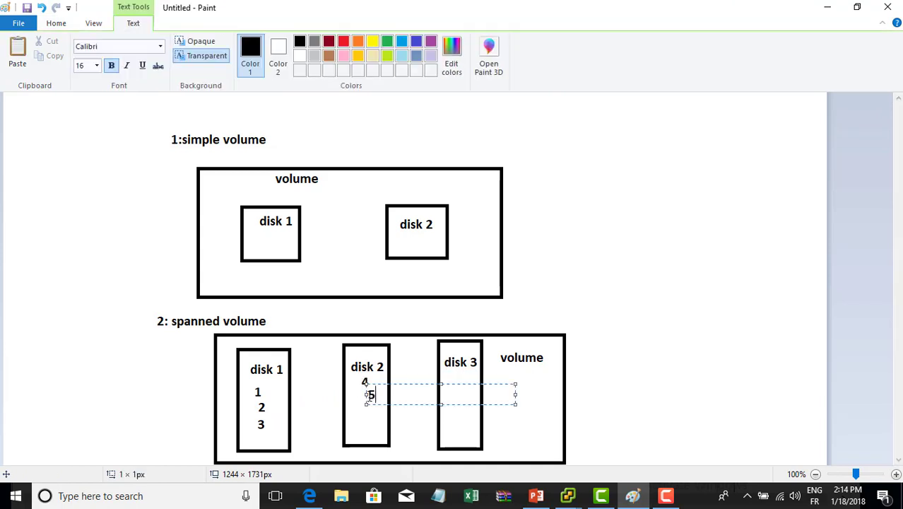
pyautogui.click(364, 413)
pyautogui.click(366, 413)
pyautogui.write('6')
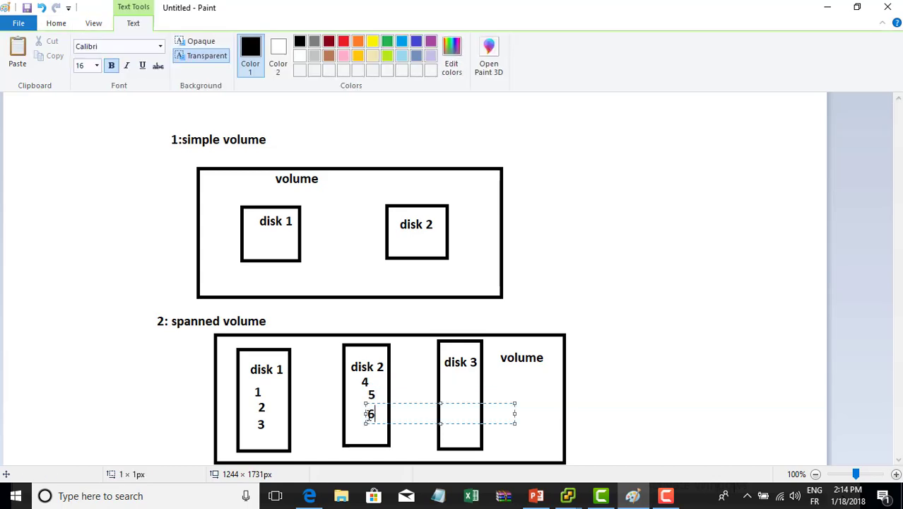
pyautogui.click(366, 432)
pyautogui.click(366, 432)
pyautogui.write('7')
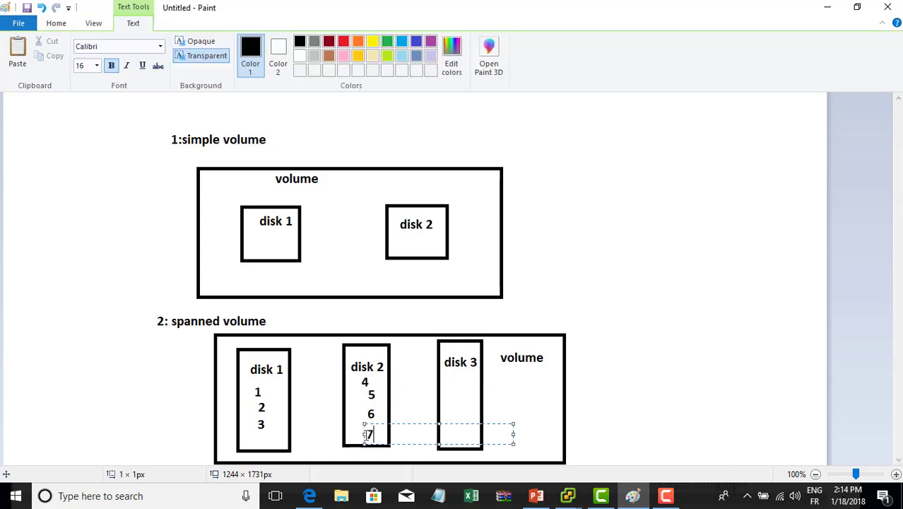
pyautogui.click(455, 377)
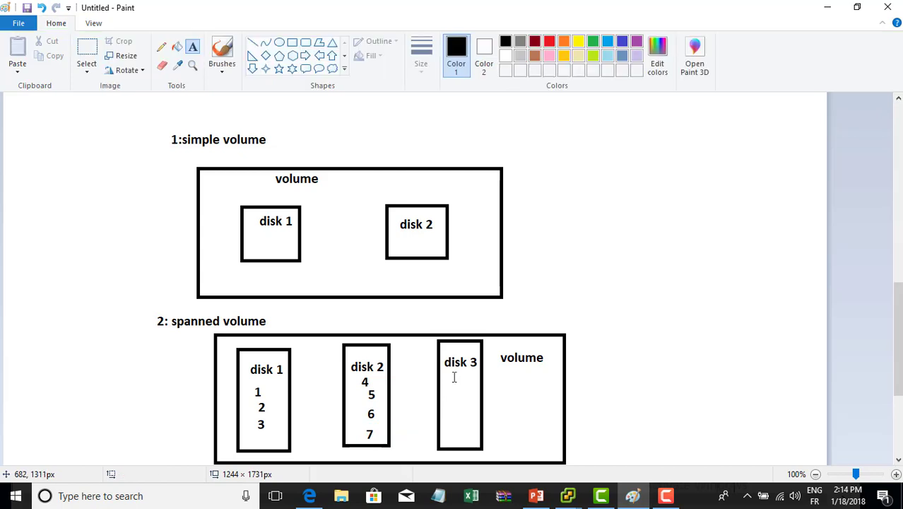
# Write the numbers 8, 9 and 10 one below another inside the spanned volume's disk 3 shape.
pyautogui.click(454, 377)
pyautogui.write('8')
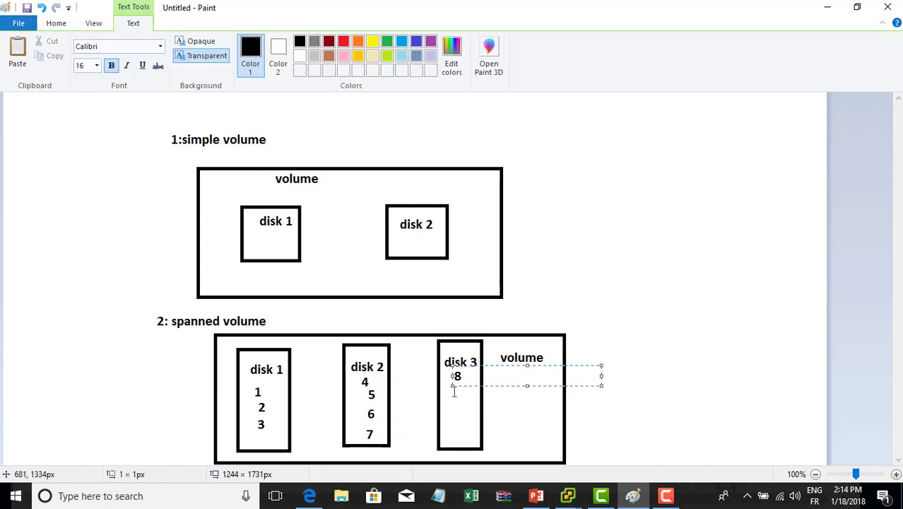
pyautogui.click(453, 391)
pyautogui.click(452, 390)
pyautogui.write('9')
pyautogui.click(455, 417)
pyautogui.click(455, 416)
pyautogui.write('10')
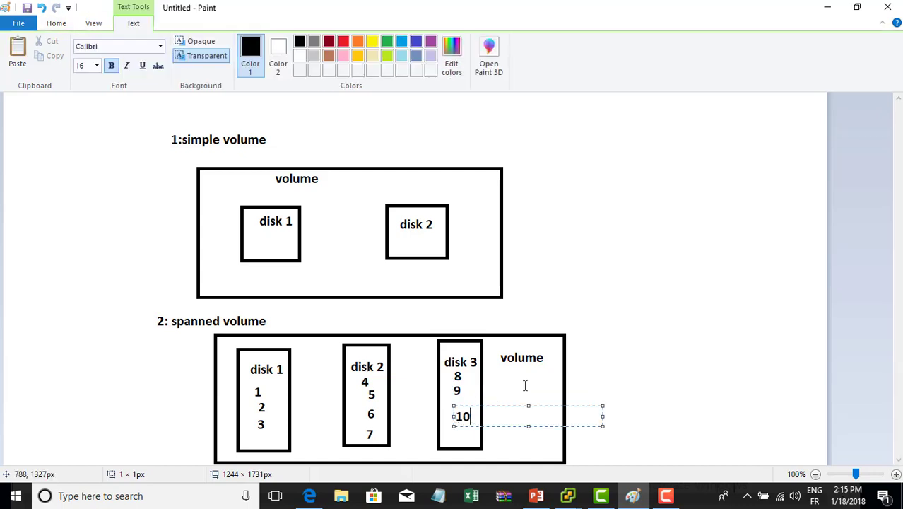
# Add the text "no fault tolerance" centred just below the spanned volume diagram.
pyautogui.click(294, 366)
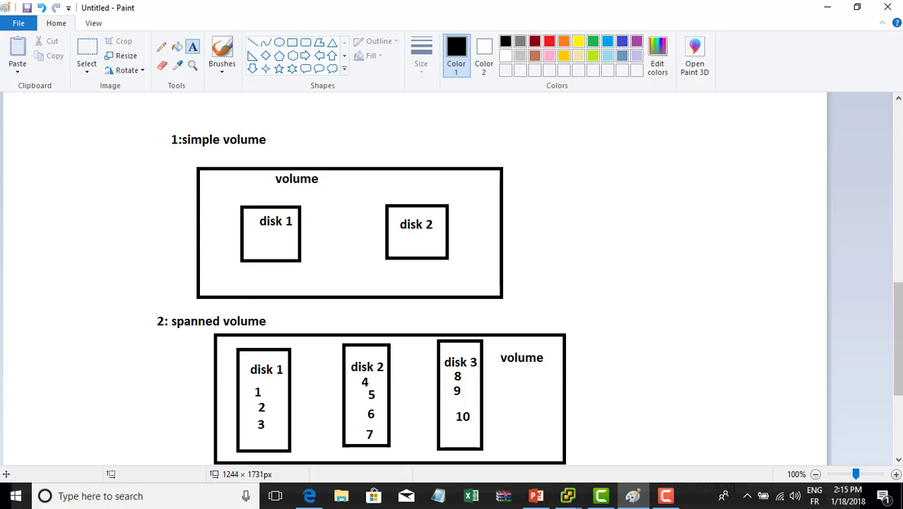
pyautogui.scroll(-1, 897, 339)
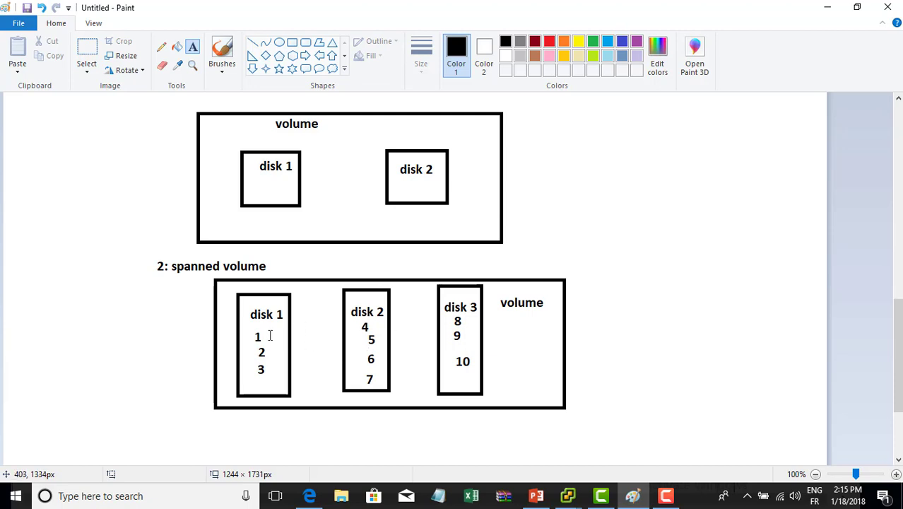
pyautogui.click(262, 417)
pyautogui.write('no fau')
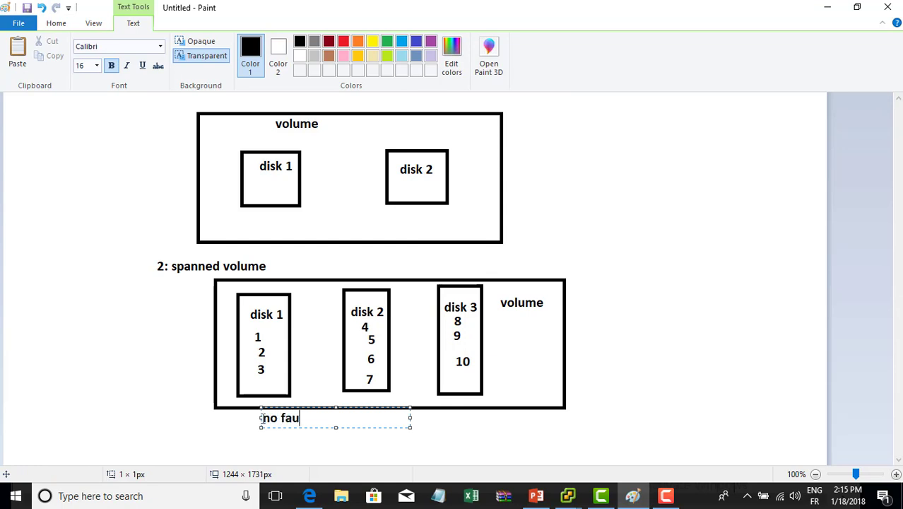
pyautogui.write('lt tolerance')
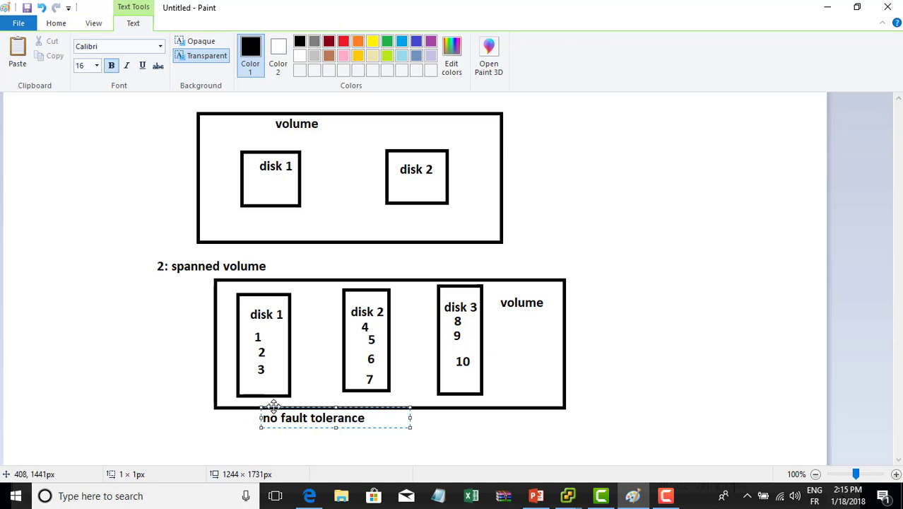
pyautogui.moveTo(275, 405); pyautogui.dragTo(313, 416)
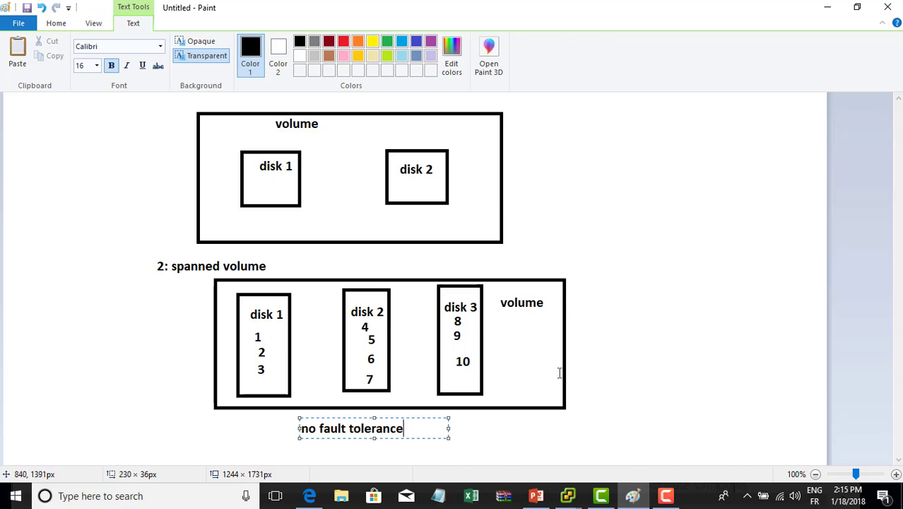
# Switch to the PDC virtual machine console and delete New Volume (E:) from Disk 1 in Disk Management.
pyautogui.click(567, 495)
pyautogui.click(590, 467)
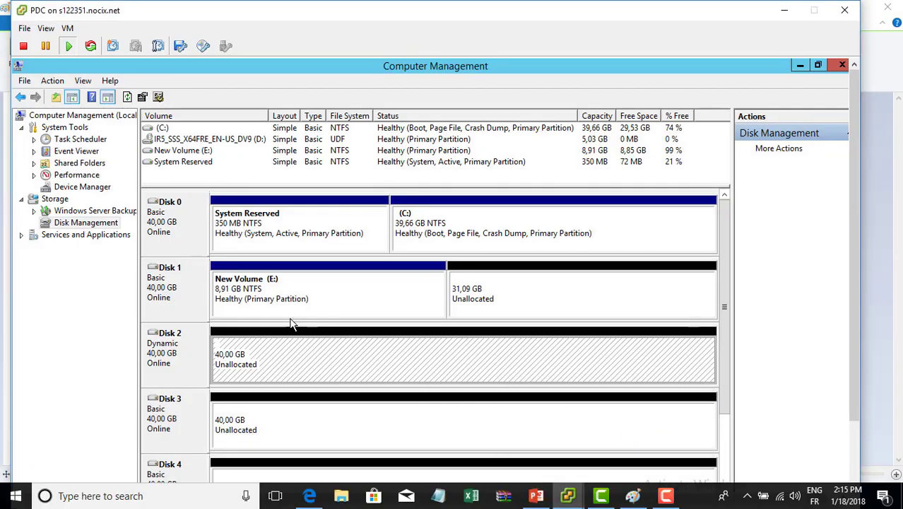
pyautogui.rightClick(250, 301)
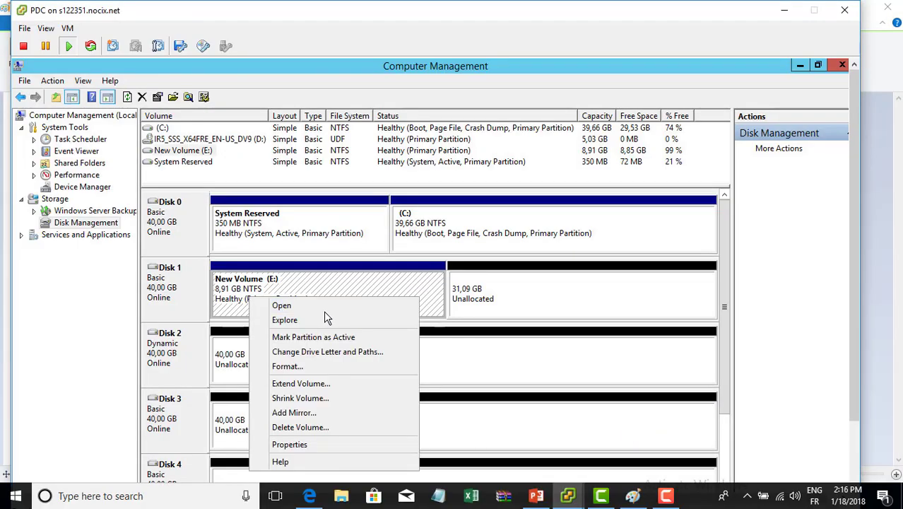
pyautogui.click(240, 297)
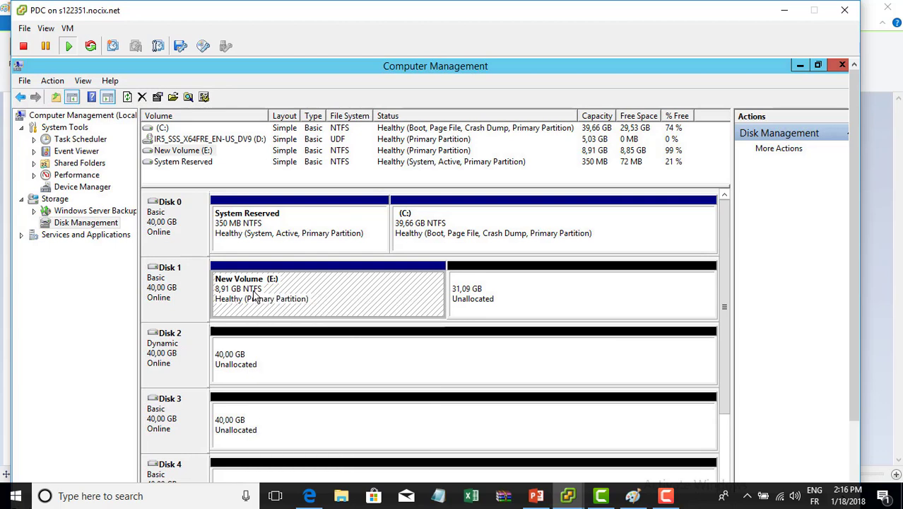
pyautogui.rightClick(256, 297)
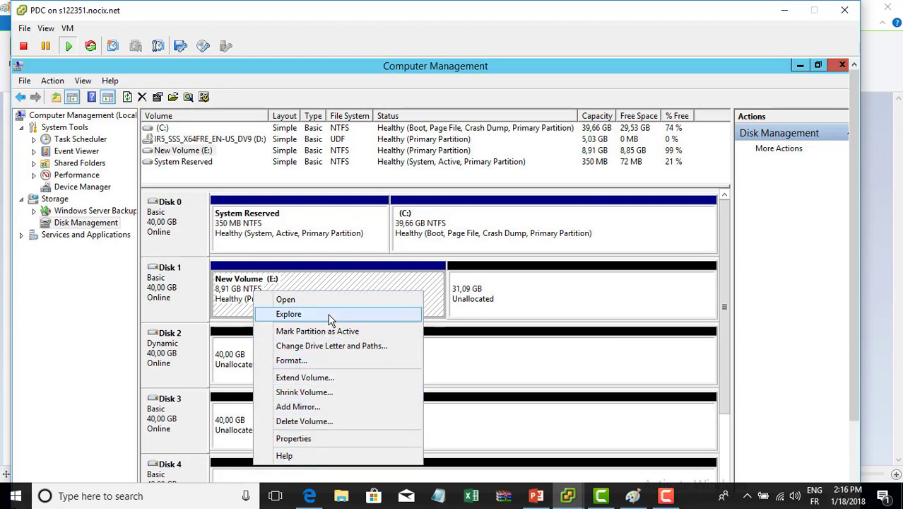
pyautogui.click(309, 422)
pyautogui.click(508, 358)
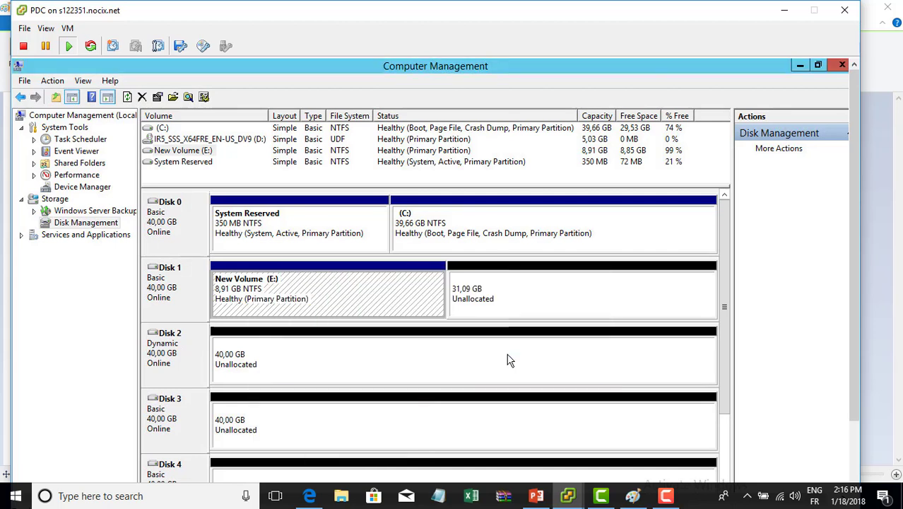
# Convert Disk 1 to a dynamic disk.
pyautogui.click(163, 281)
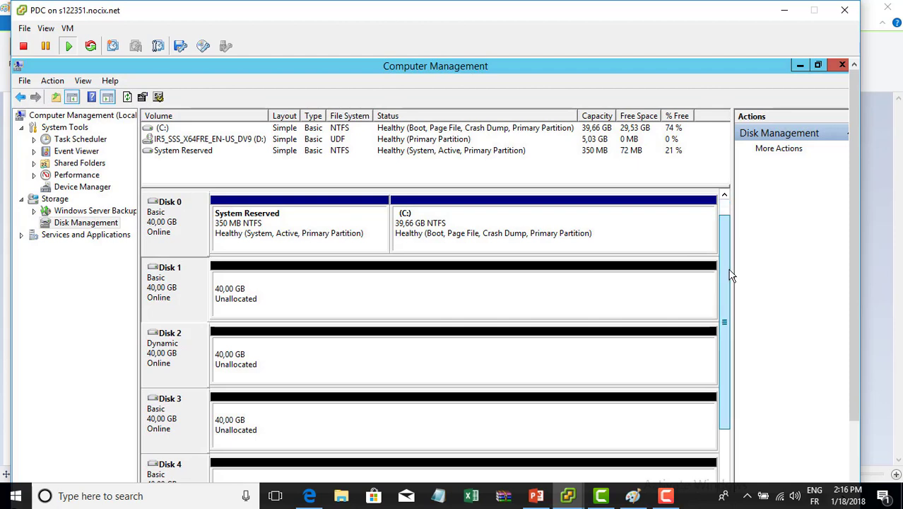
pyautogui.scroll(-1, 731, 273)
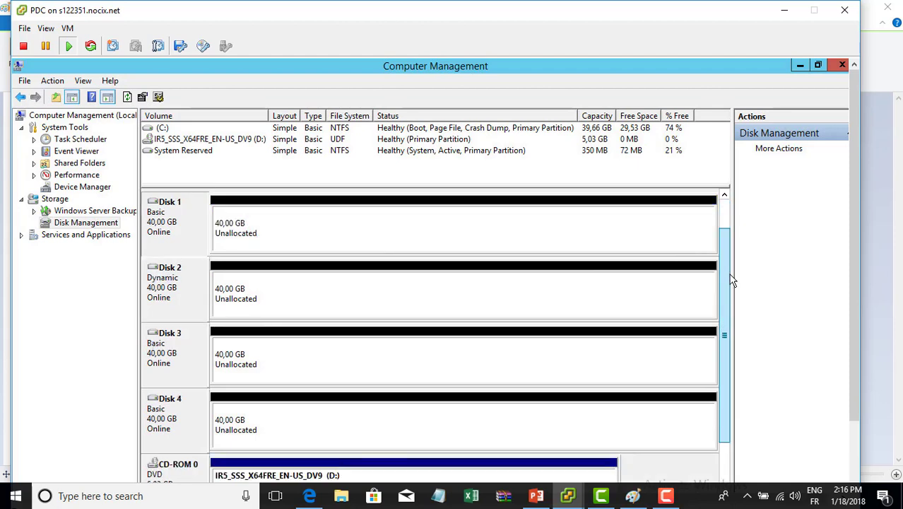
pyautogui.rightClick(161, 281)
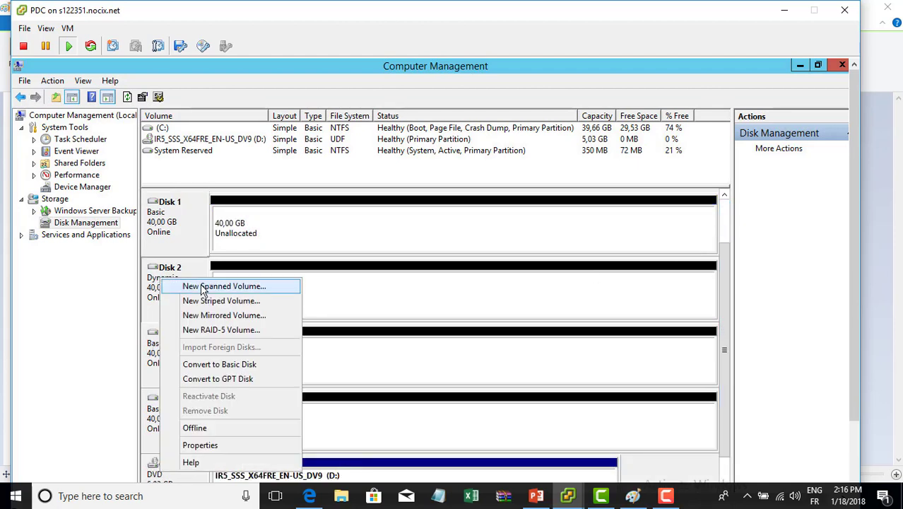
pyautogui.click(179, 230)
pyautogui.rightClick(179, 228)
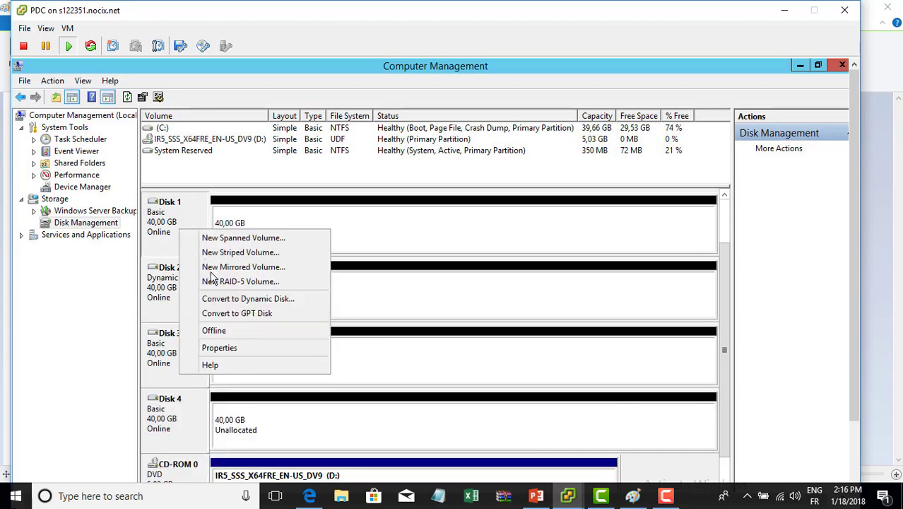
pyautogui.click(222, 302)
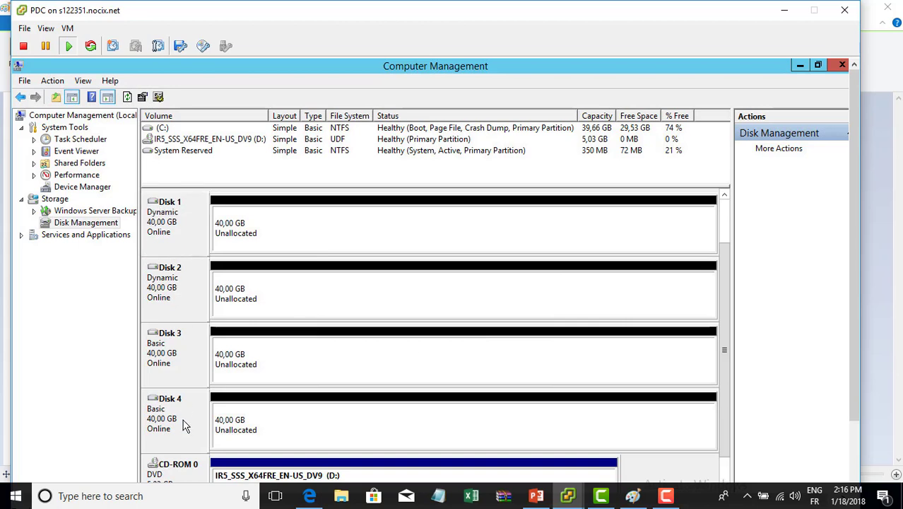
# Start a new spanned volume on Disk 1 and add Disk 2, Disk 3 and Disk 4 to it with their full space.
pyautogui.click(172, 238)
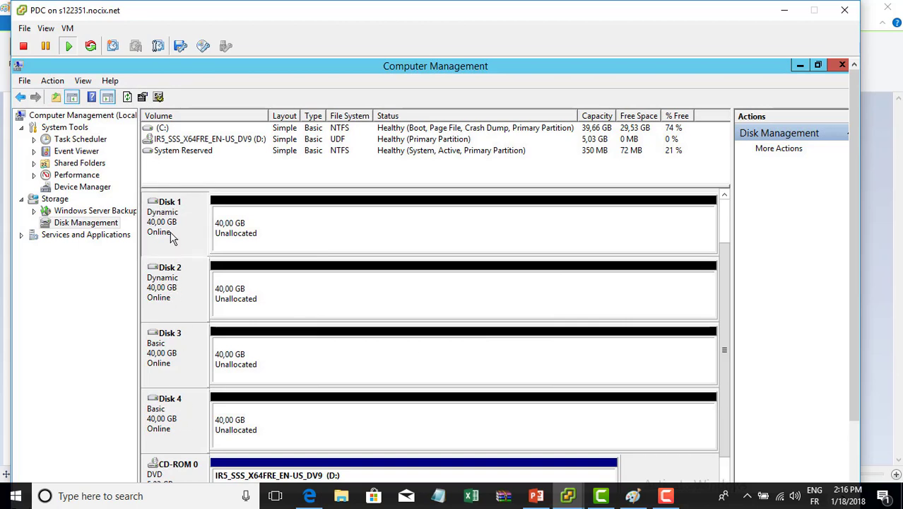
pyautogui.rightClick(172, 237)
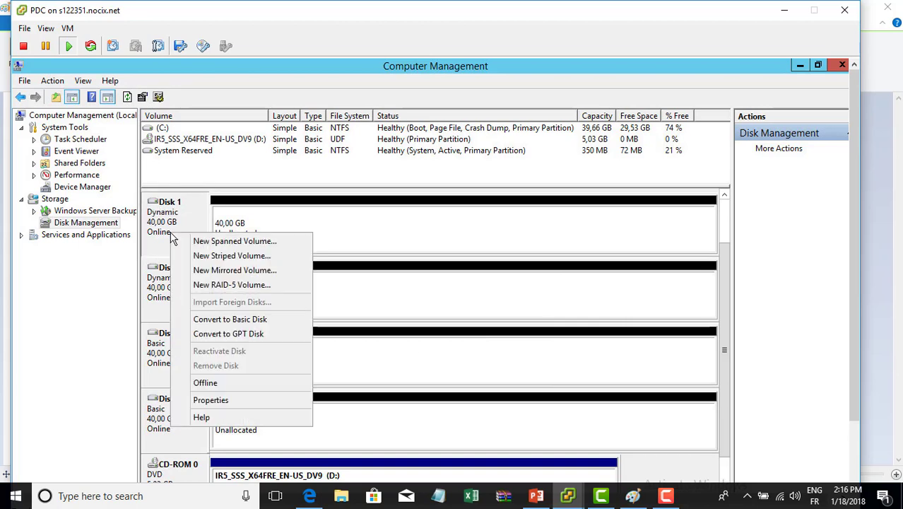
pyautogui.click(217, 242)
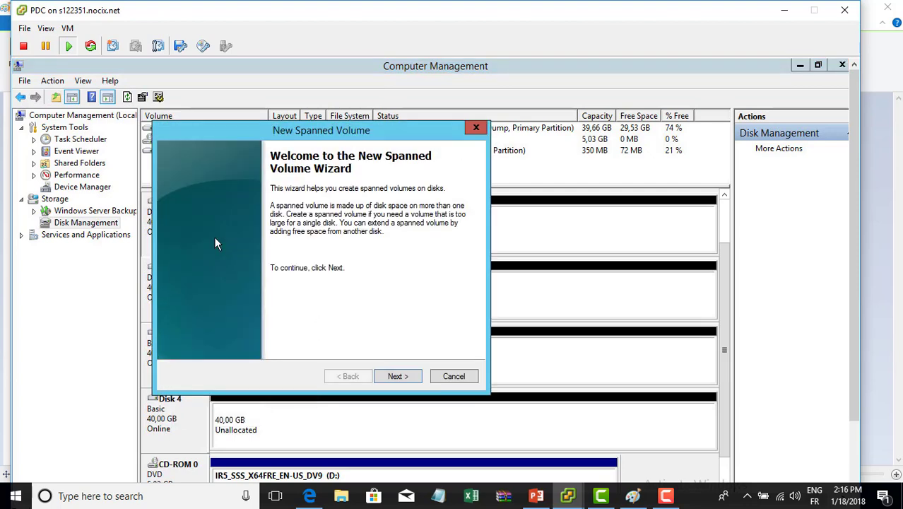
pyautogui.click(397, 379)
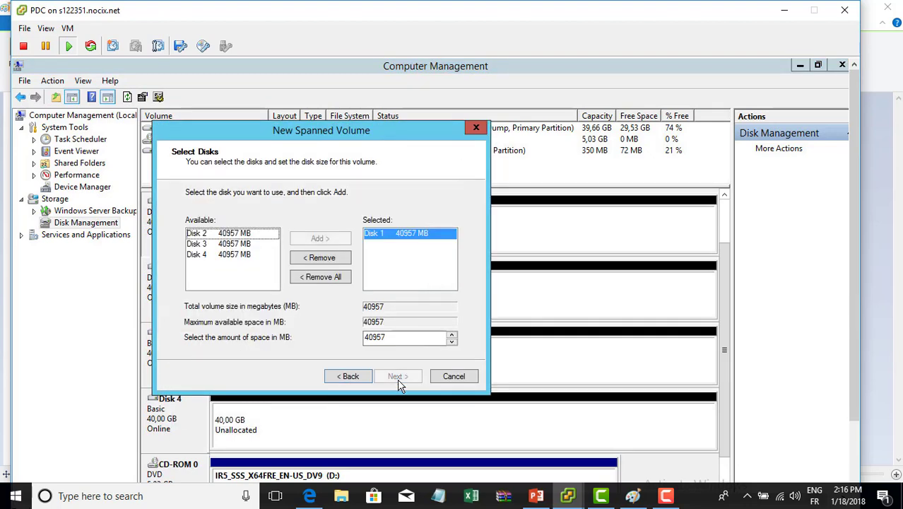
pyautogui.click(213, 234)
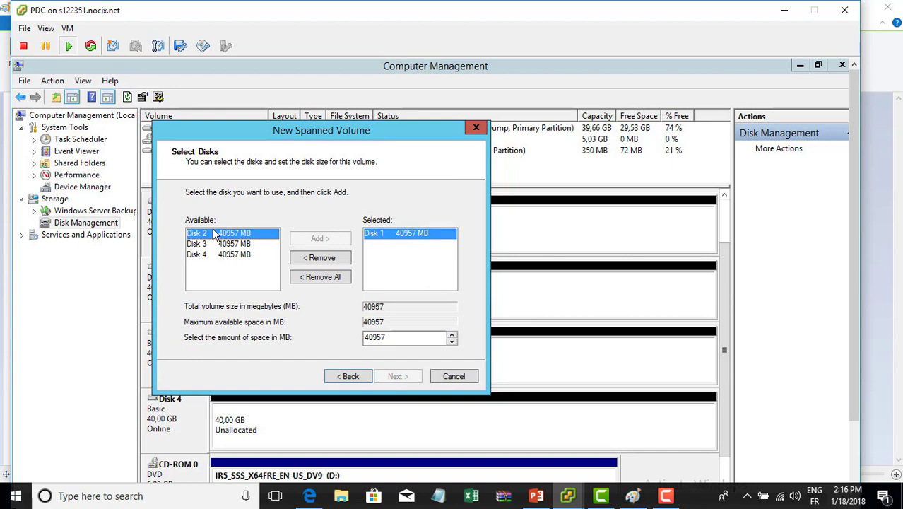
pyautogui.click(315, 237)
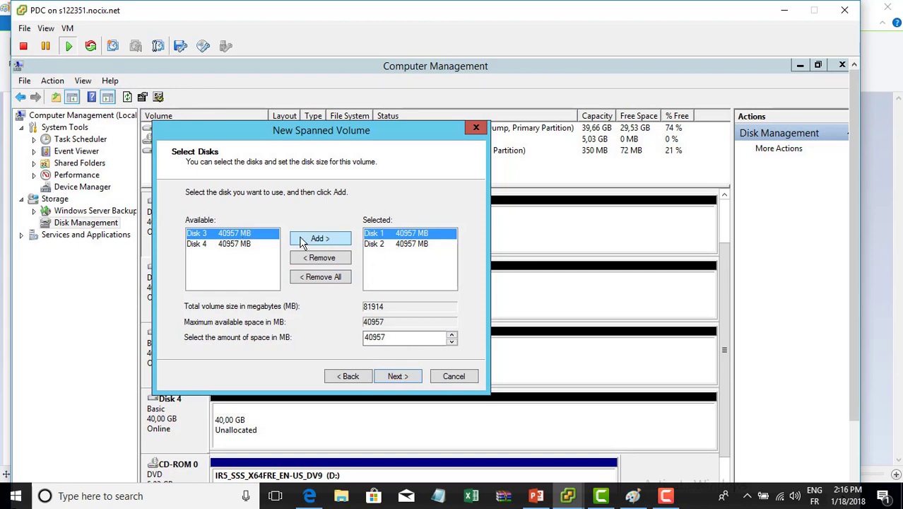
pyautogui.click(332, 244)
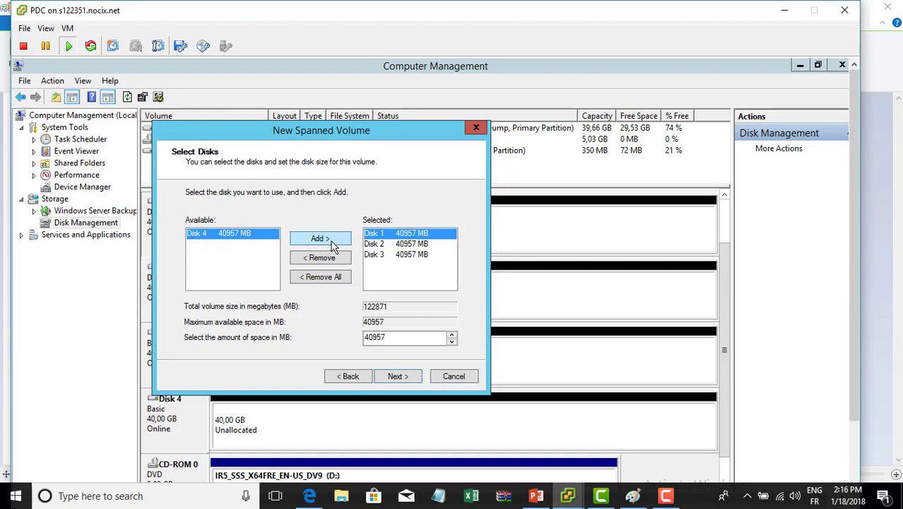
pyautogui.click(332, 244)
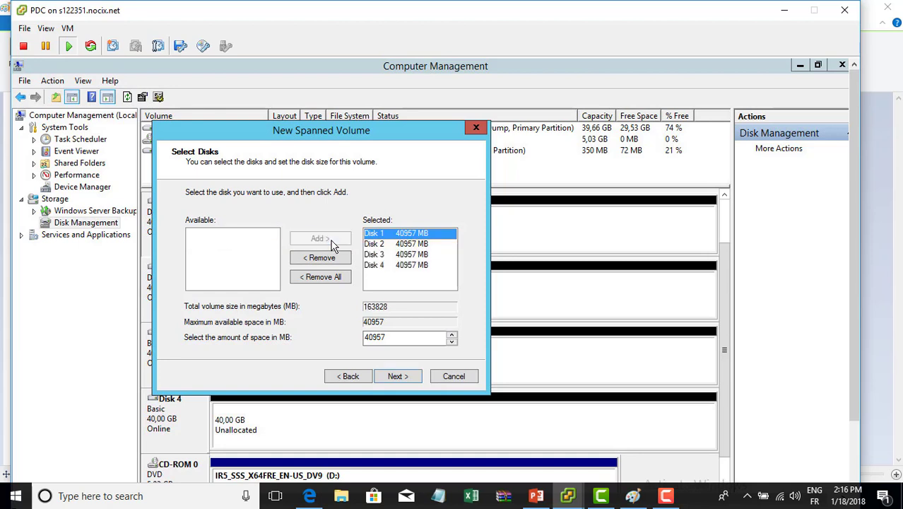
# Create the spanned volume with drive letter E, NTFS format and label "spanned", accepting the conversion of the basic disks to dynamic.
pyautogui.click(394, 379)
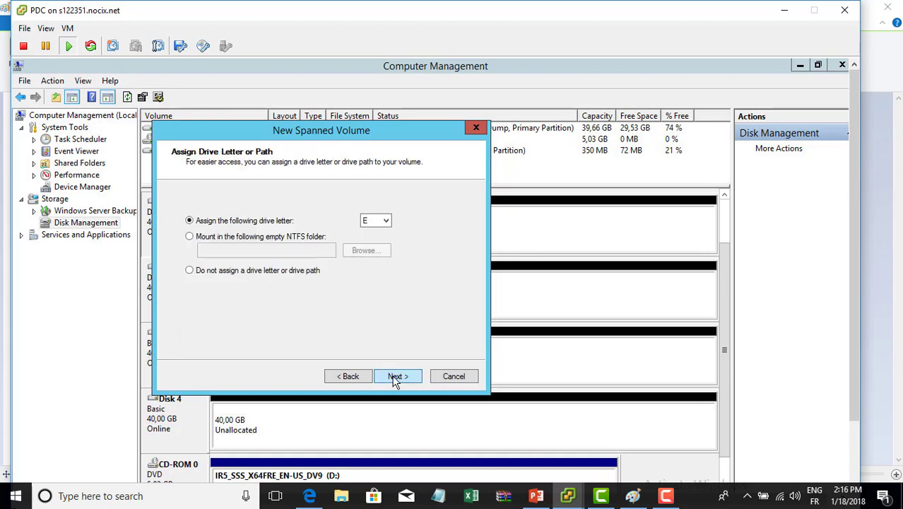
pyautogui.click(395, 377)
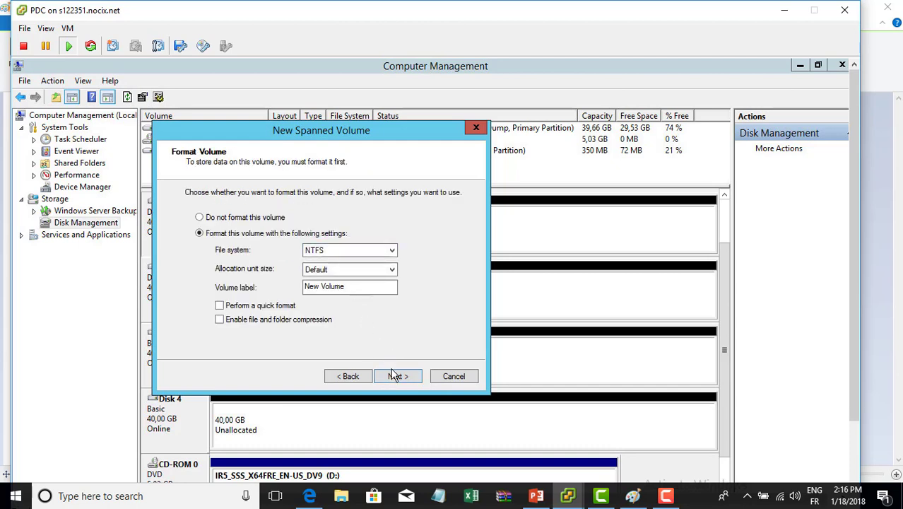
pyautogui.click(355, 285)
pyautogui.hotkey('ctrl', 'a')
pyautogui.press('BackSpace')
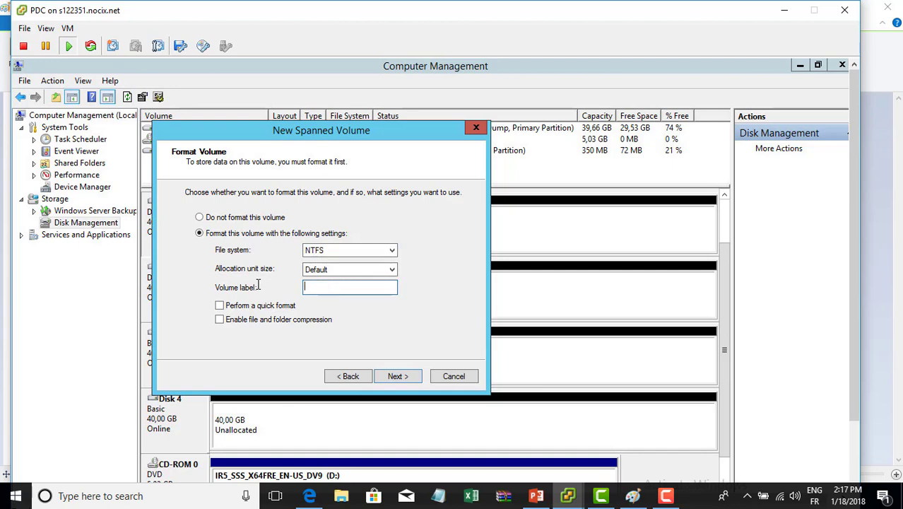
pyautogui.write('spanned')
pyautogui.click(404, 375)
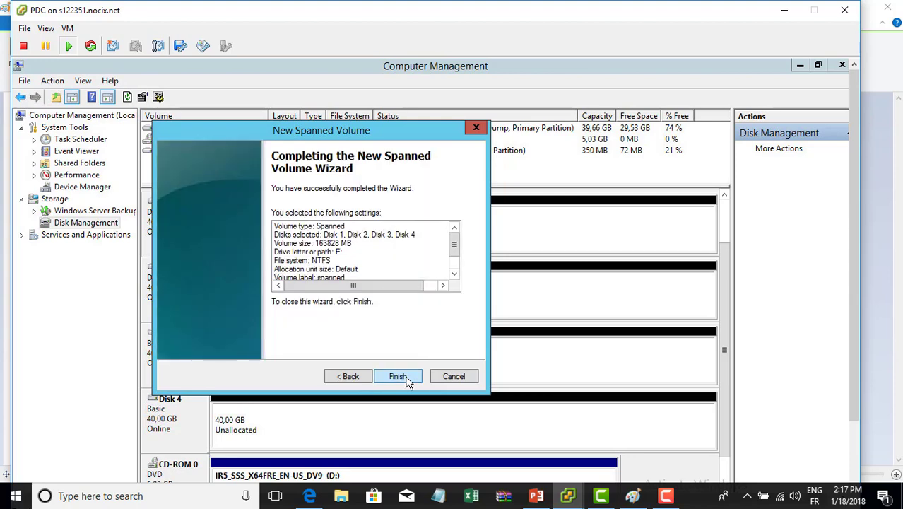
pyautogui.click(404, 376)
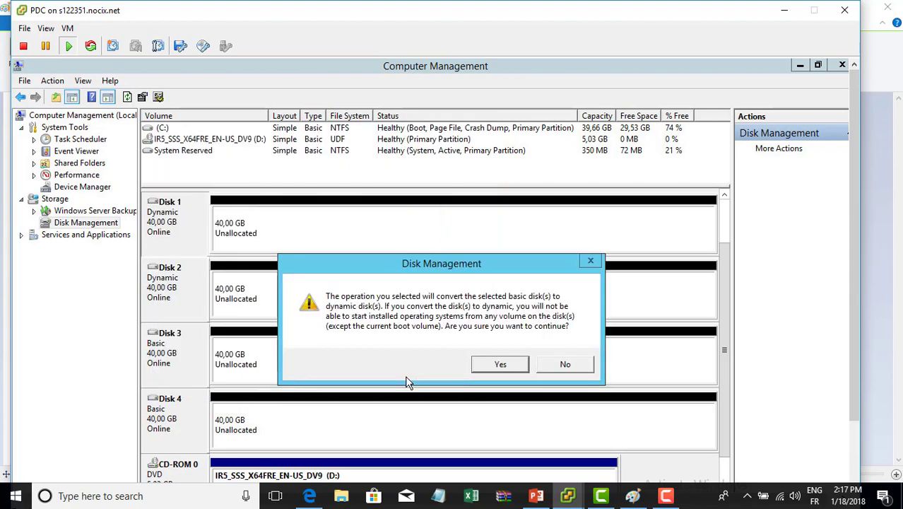
pyautogui.click(497, 364)
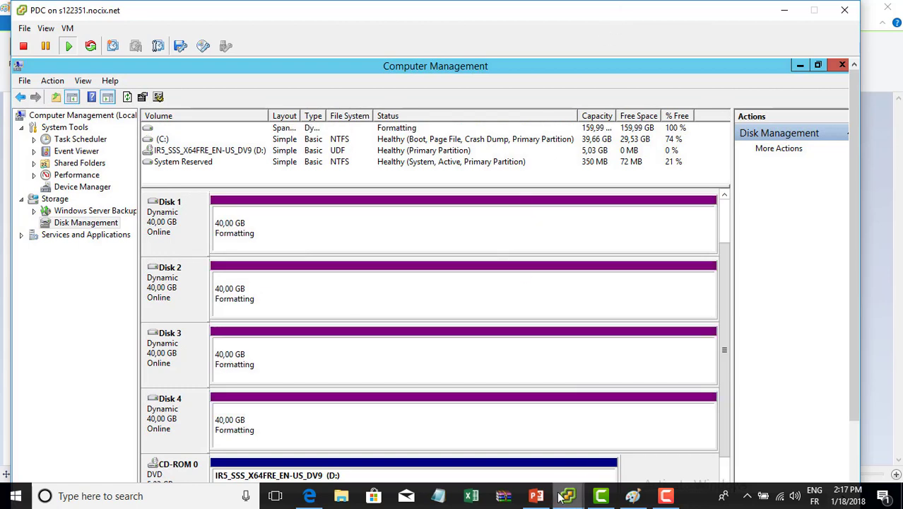
# Review the Paint diagram, then return to the PDC console and examine the spanned volume's formatting progress across the disks.
pyautogui.click(633, 497)
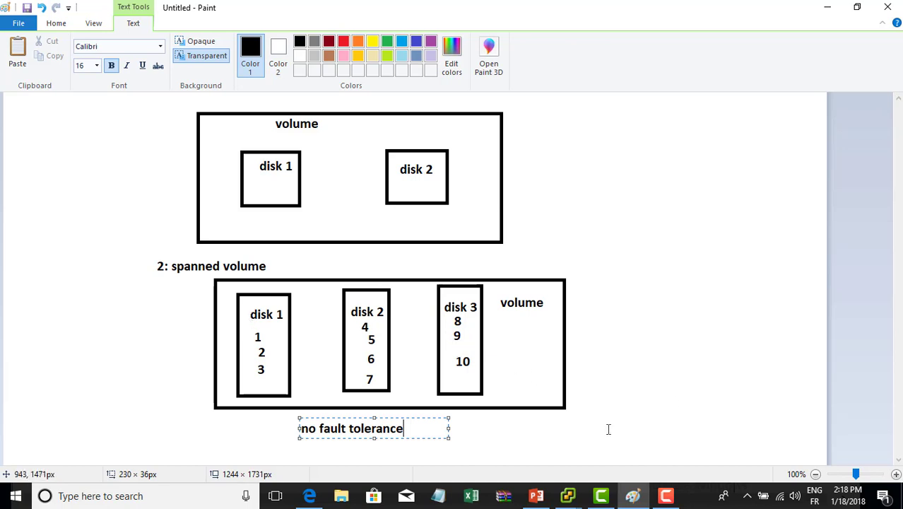
pyautogui.moveTo(571, 503)
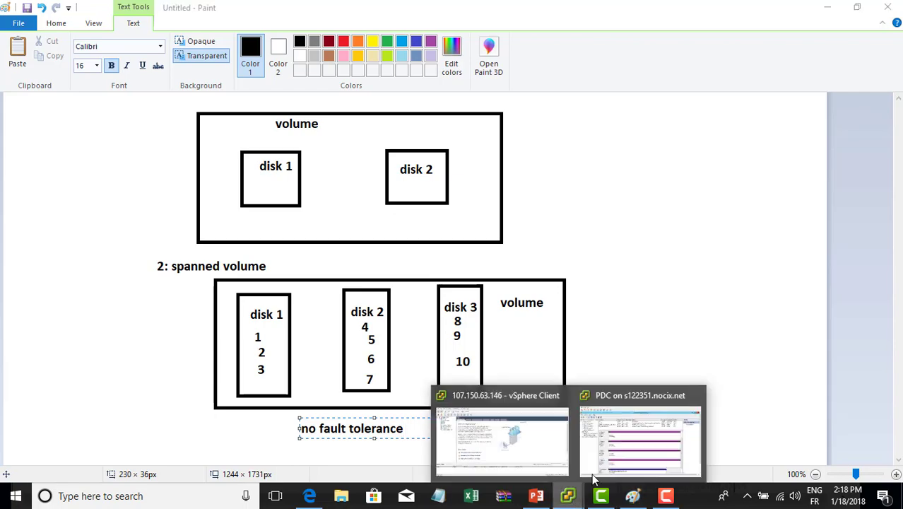
pyautogui.click(636, 431)
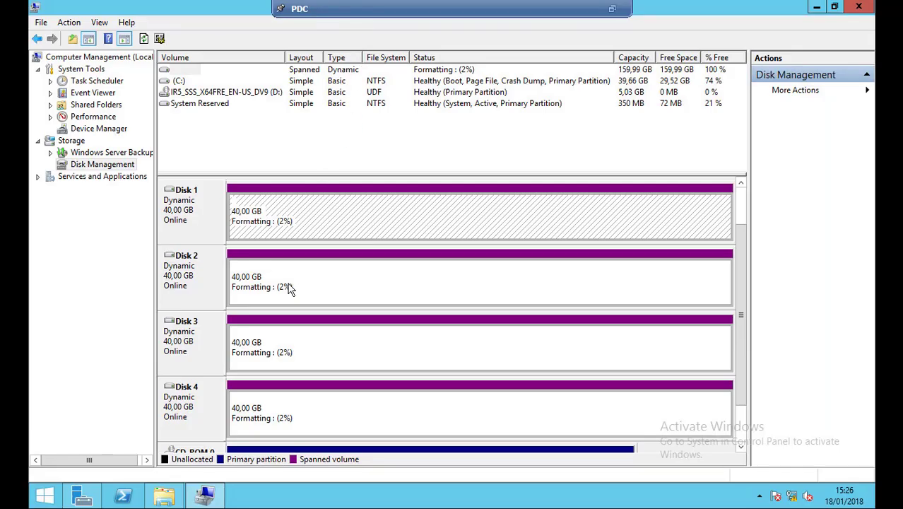
pyautogui.click(292, 338)
pyautogui.click(288, 403)
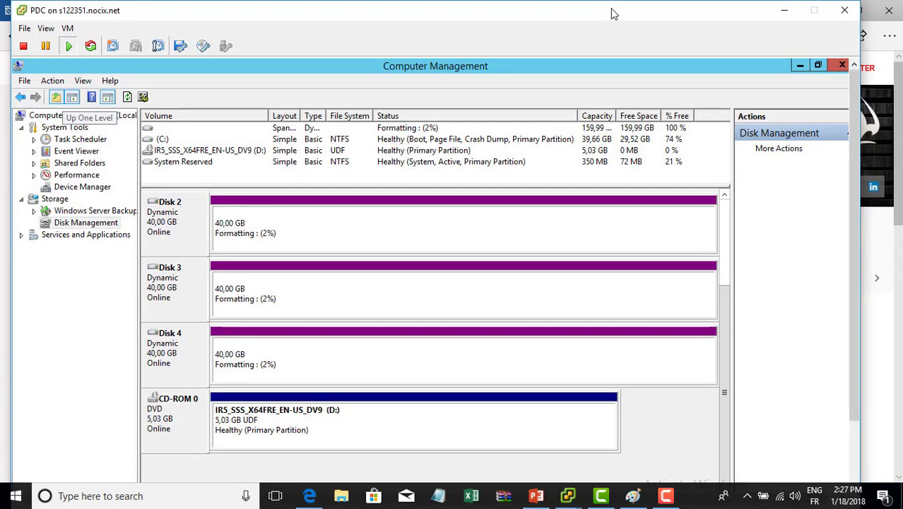
pyautogui.click(612, 8)
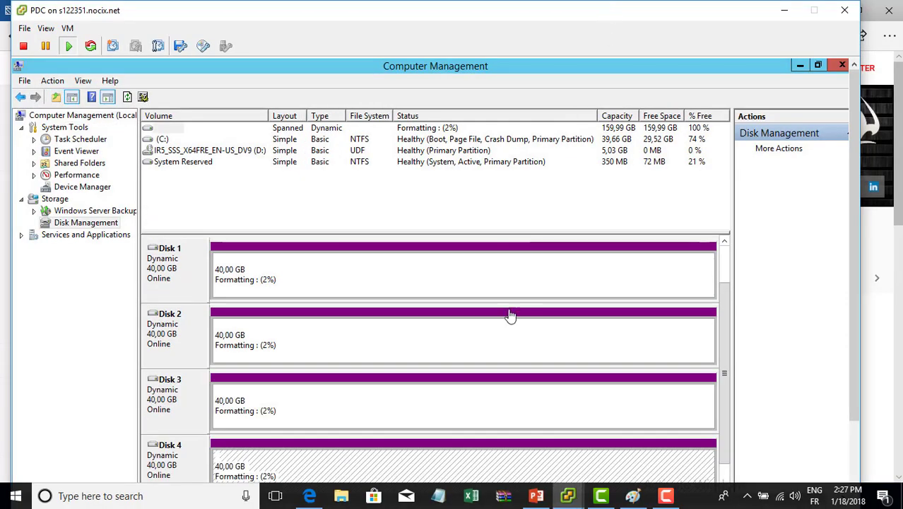
# Revisit the spanned volume diagram in Paint, then switch to Edge and browse the YouTube channel's uploaded videos.
pyautogui.click(625, 498)
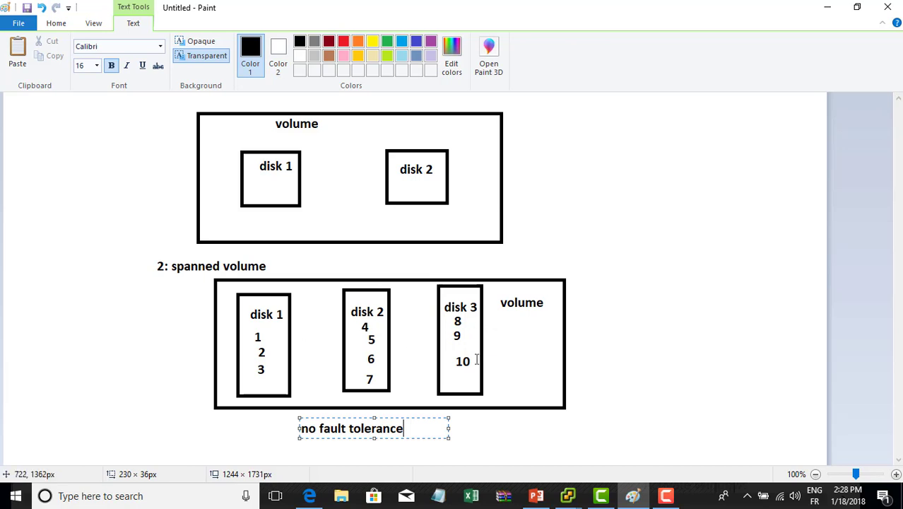
pyautogui.click(308, 497)
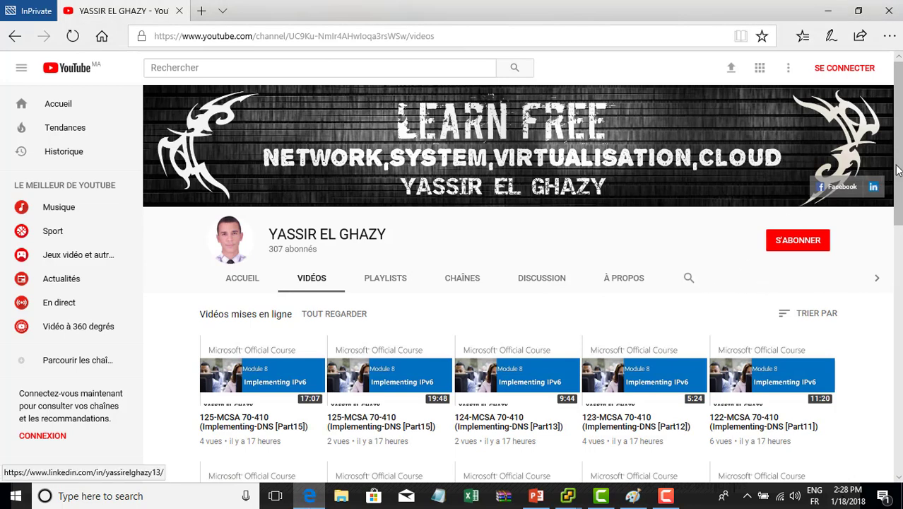
pyautogui.scroll(-1, 891, 201)
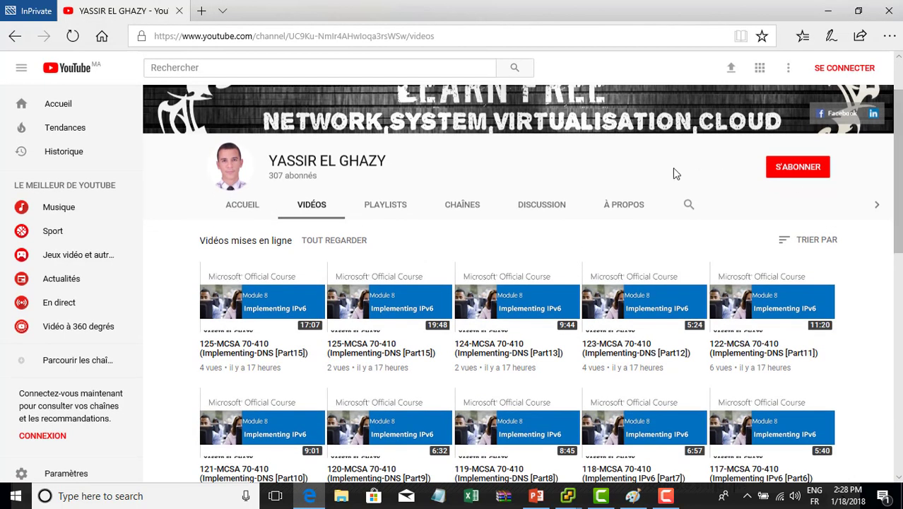